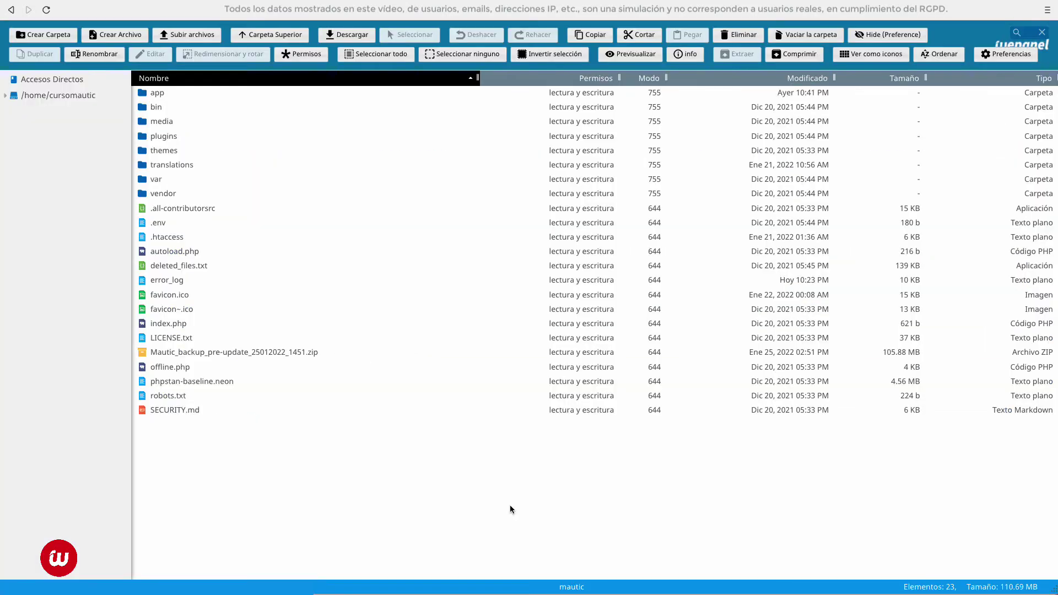
{"action": "left_click", "coordinate": [370, 265]}
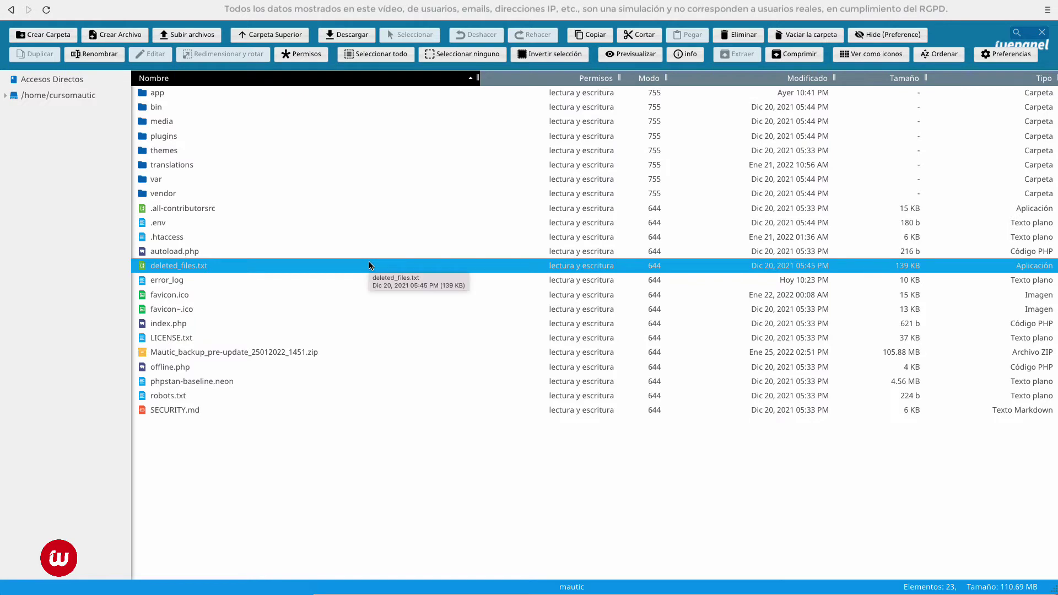
{"action": "left_click", "coordinate": [444, 257]}
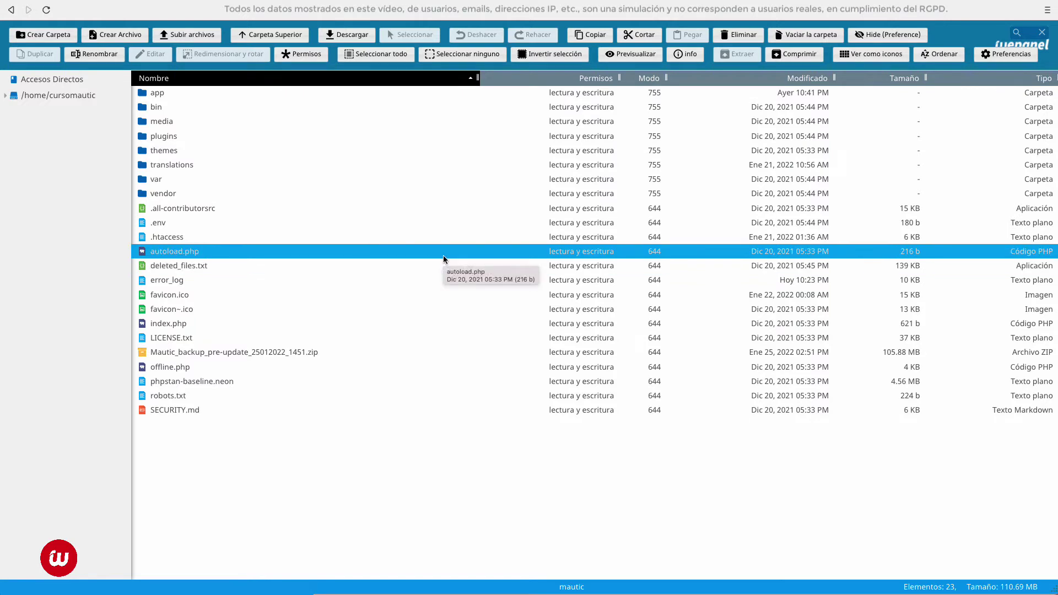
{"action": "left_click", "coordinate": [389, 394]}
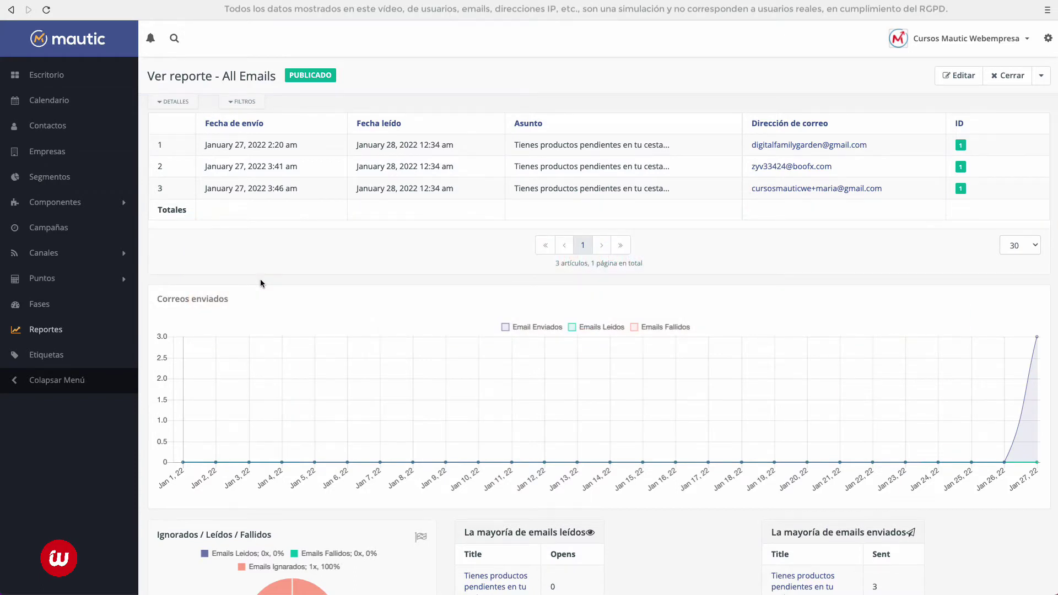
Review the lists of contact segments, tags and campaigns, ending on the segments list
{"action": "left_click", "coordinate": [59, 179]}
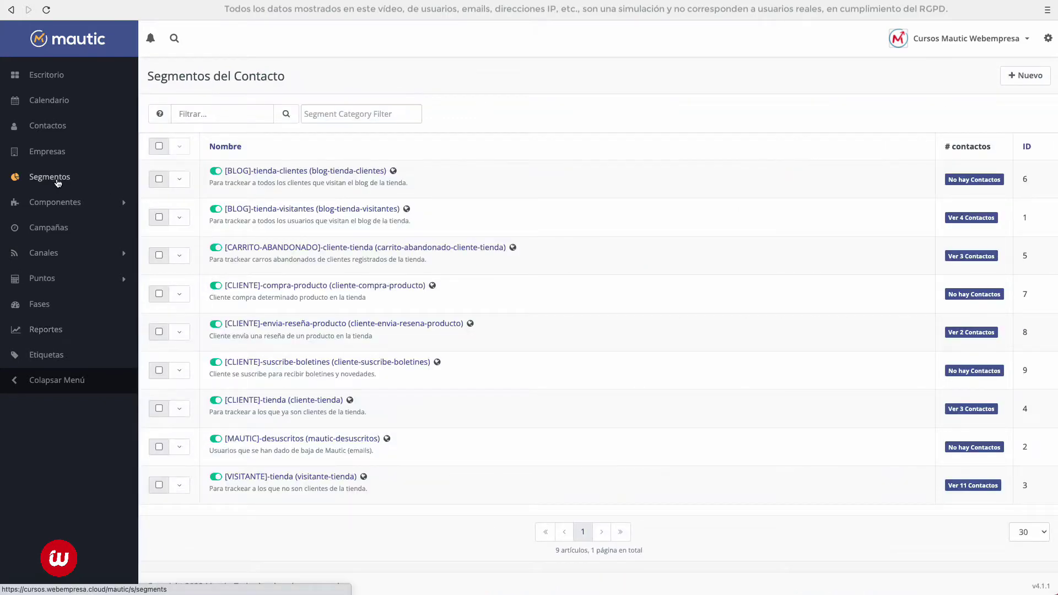
{"action": "left_click", "coordinate": [47, 355]}
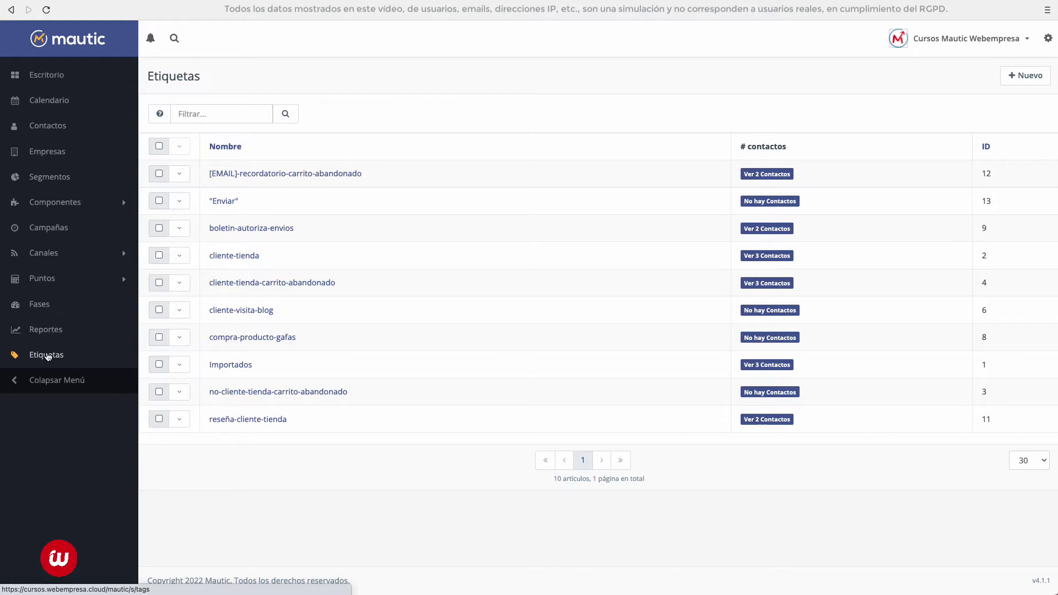
{"action": "left_click", "coordinate": [55, 227]}
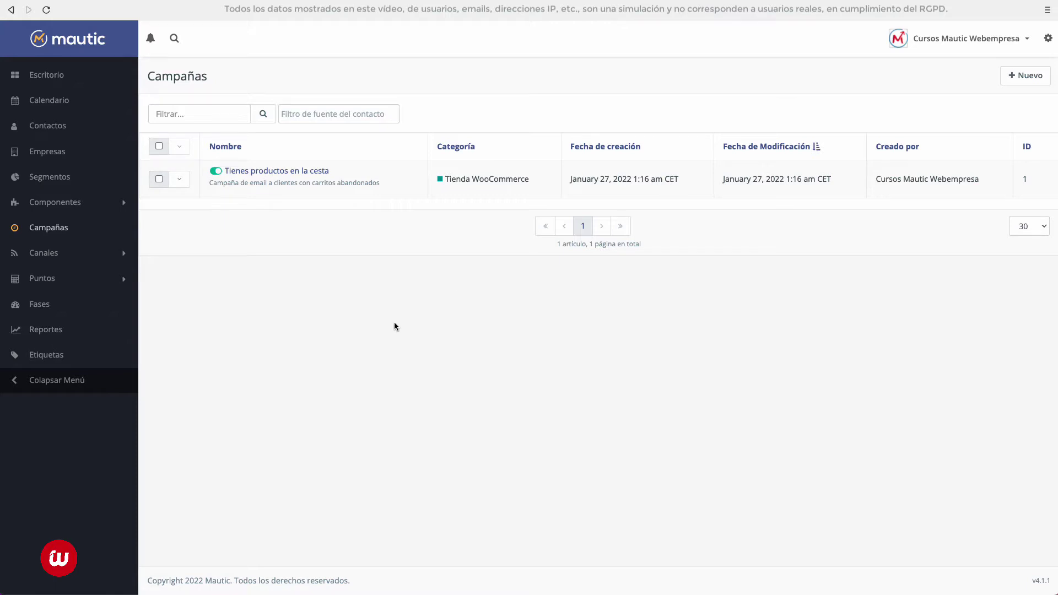
{"action": "left_click", "coordinate": [59, 178]}
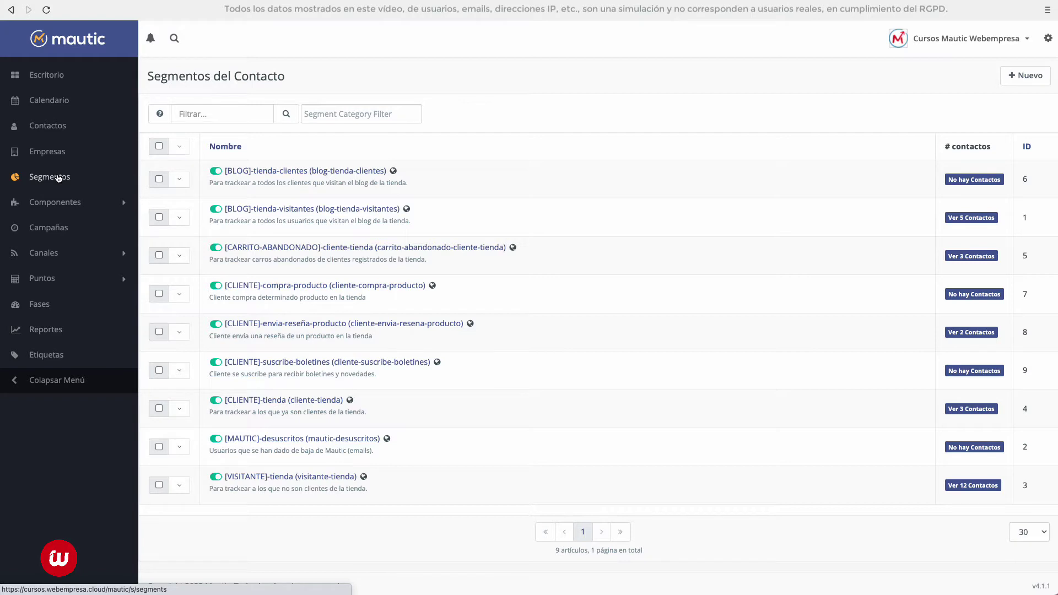
Open the anonymous contact last active three days ago and examine its event history and the WooCommerce storefront
{"action": "left_click", "coordinate": [45, 126]}
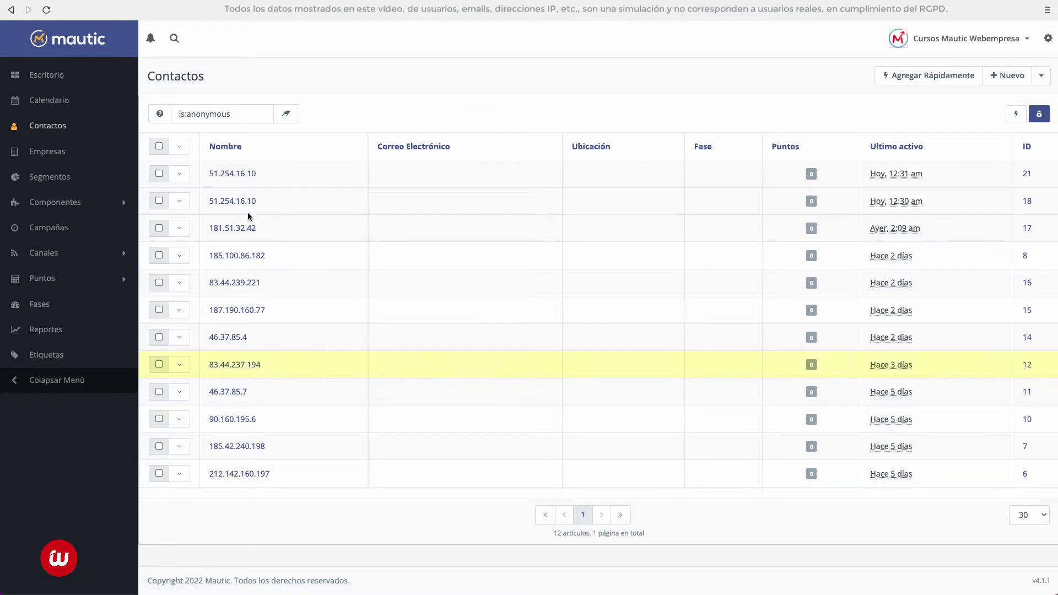
{"action": "left_click", "coordinate": [234, 366]}
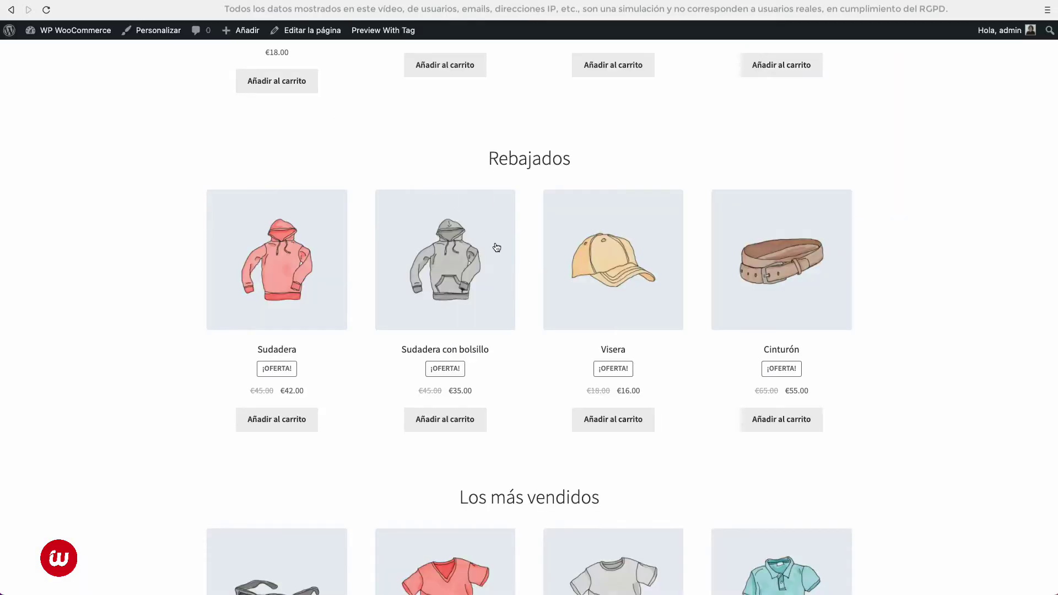
{"action": "scroll", "coordinate": [497, 247], "scroll_direction": "up", "scroll_amount": 15}
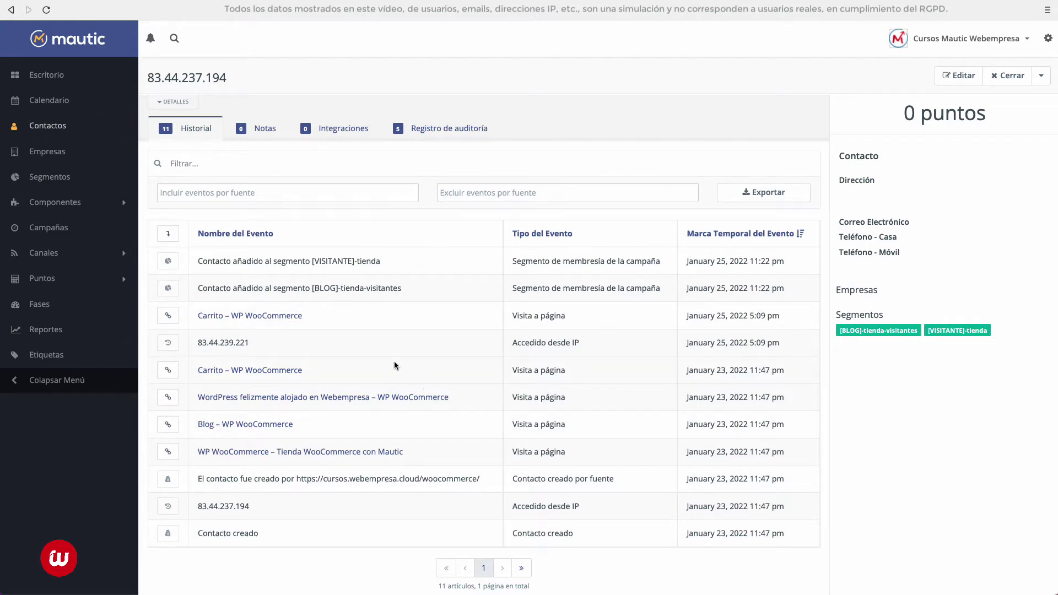
Turn off the anonymous filter in the contacts list and open the Almería contact to examine its history, tags and segments
{"action": "left_click", "coordinate": [52, 128]}
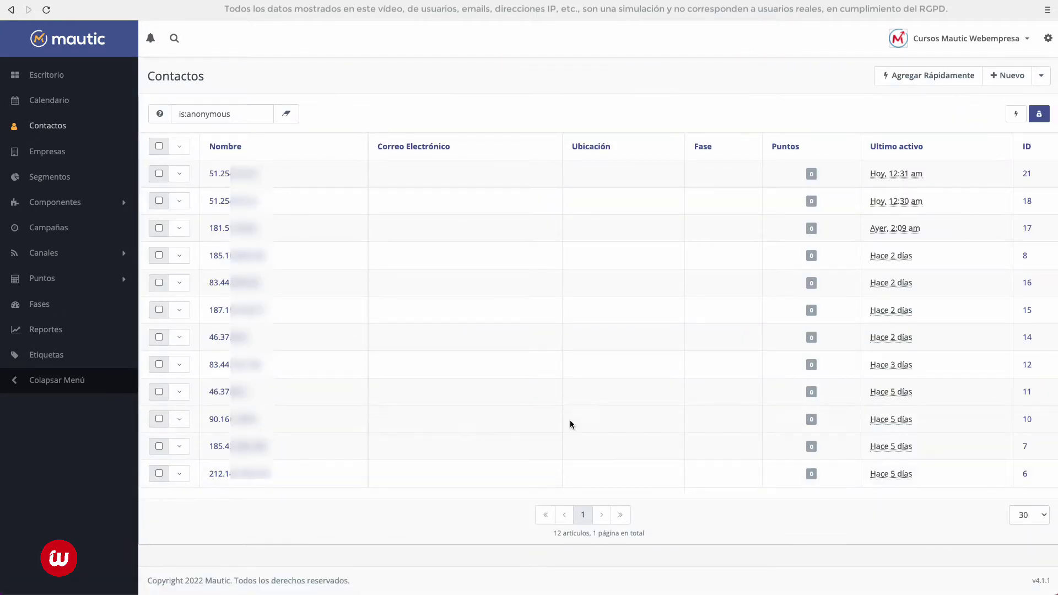
{"action": "left_click", "coordinate": [1039, 113]}
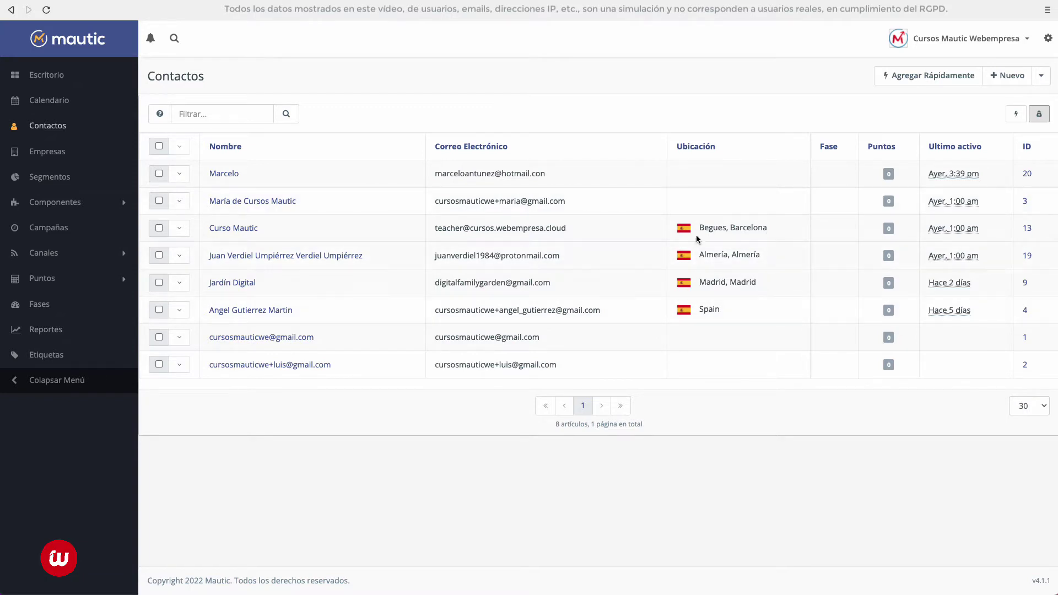
{"action": "left_click", "coordinate": [251, 256]}
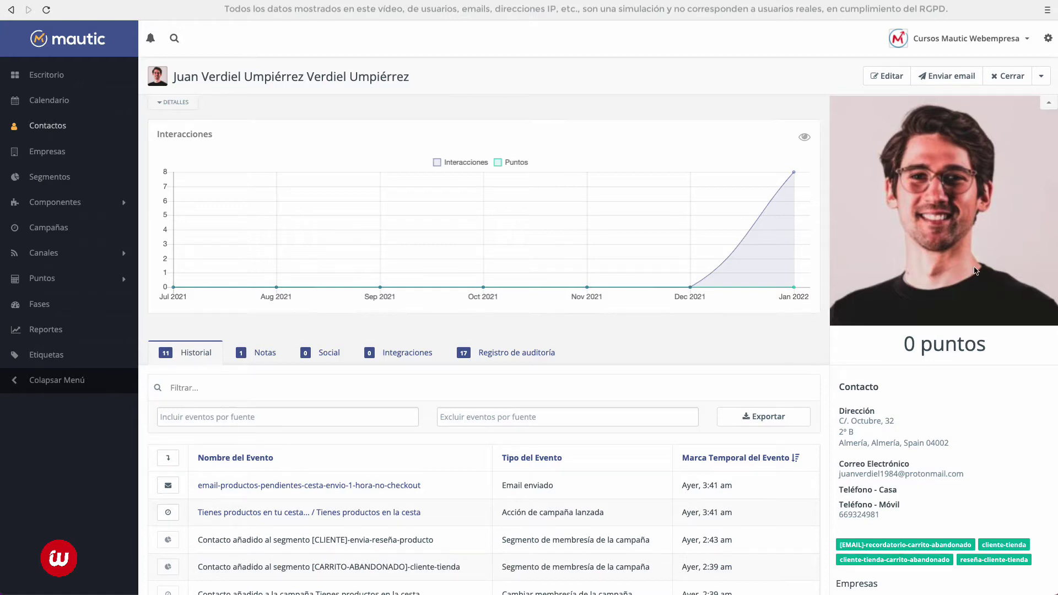
{"action": "scroll", "coordinate": [964, 395], "scroll_direction": "down", "scroll_amount": 1}
{"action": "scroll", "coordinate": [932, 419], "scroll_direction": "down", "scroll_amount": 3}
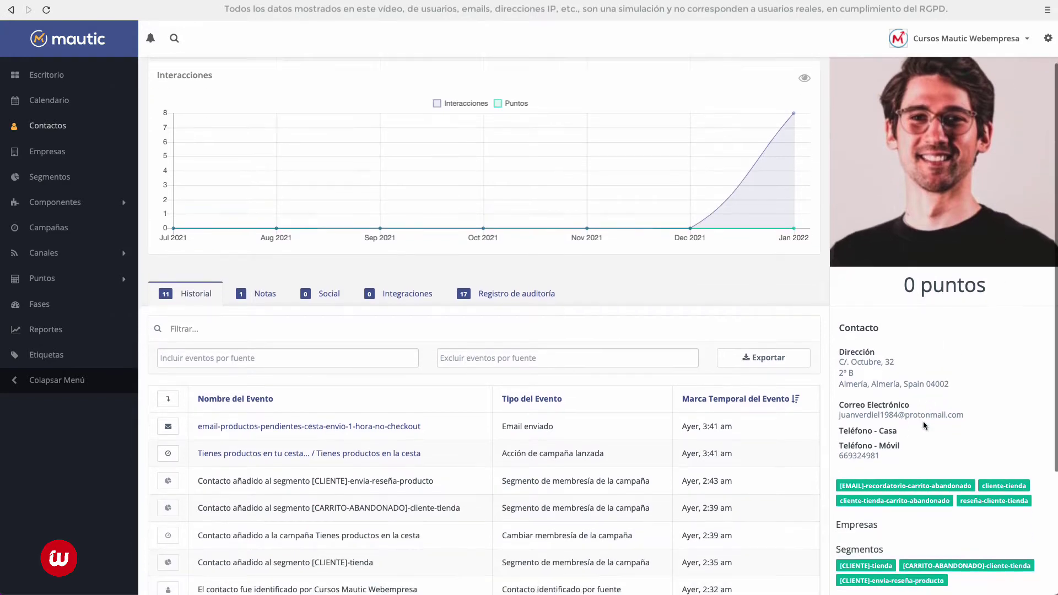
{"action": "scroll", "coordinate": [416, 306], "scroll_direction": "down", "scroll_amount": 2}
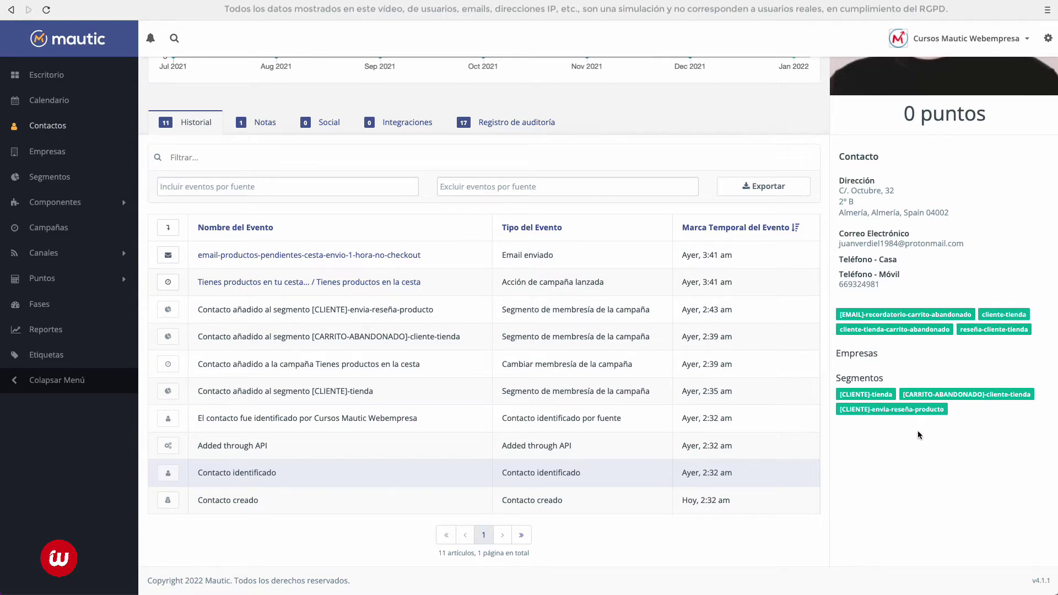
Open the campaign "Tienes productos en la cesta" and view its statistics and the contacts it includes
{"action": "left_click", "coordinate": [59, 229]}
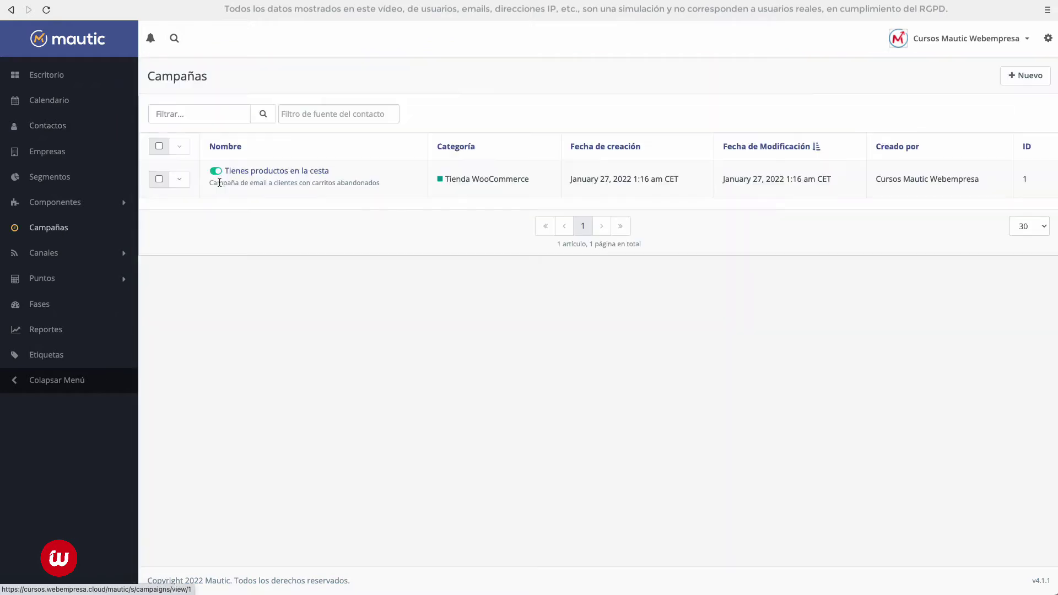
{"action": "left_click", "coordinate": [306, 175]}
{"action": "left_click", "coordinate": [311, 427]}
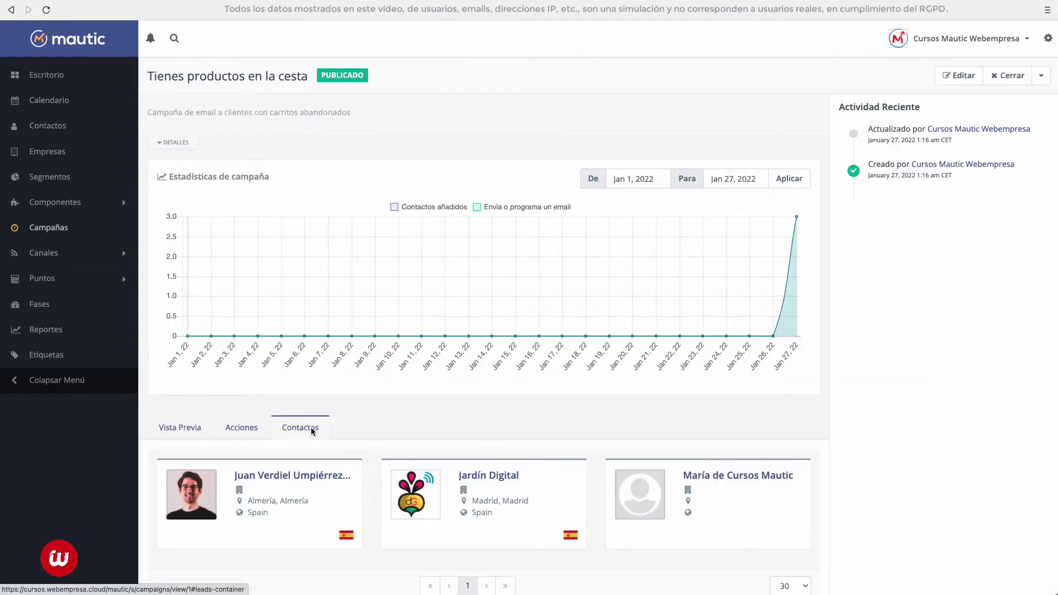
{"action": "scroll", "coordinate": [311, 428], "scroll_direction": "down", "scroll_amount": 2}
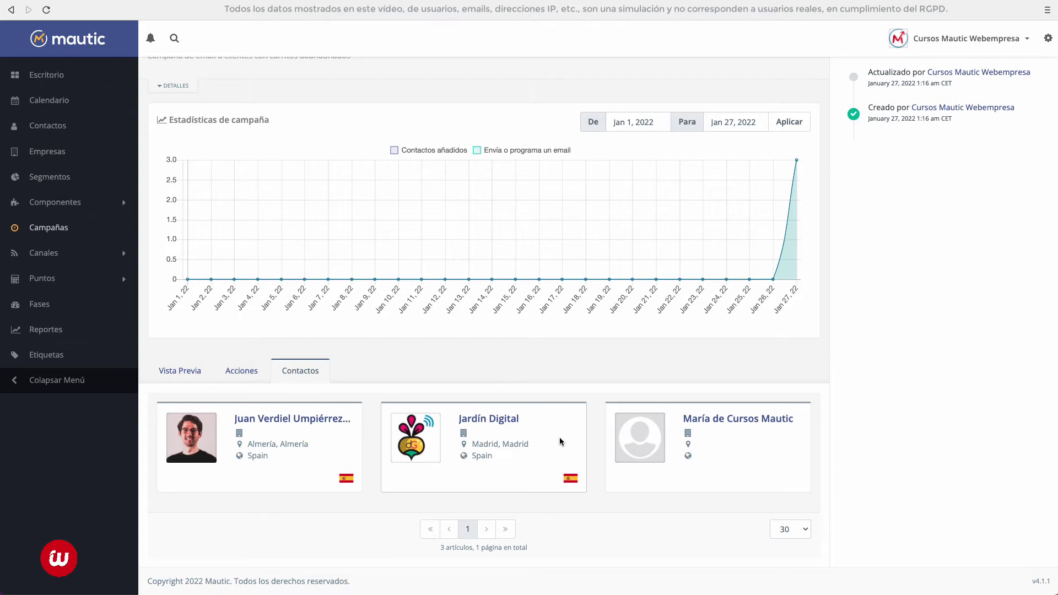
{"action": "scroll", "coordinate": [496, 440], "scroll_direction": "up", "scroll_amount": 2}
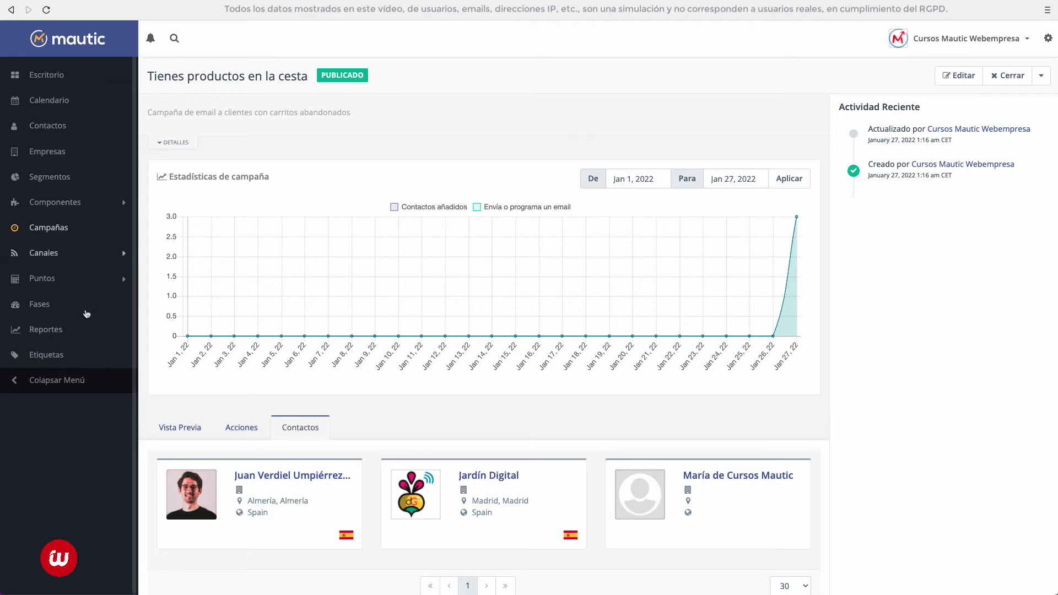
Review the tags list and the identified contacts list, and expand the Canales section
{"action": "left_click", "coordinate": [50, 355]}
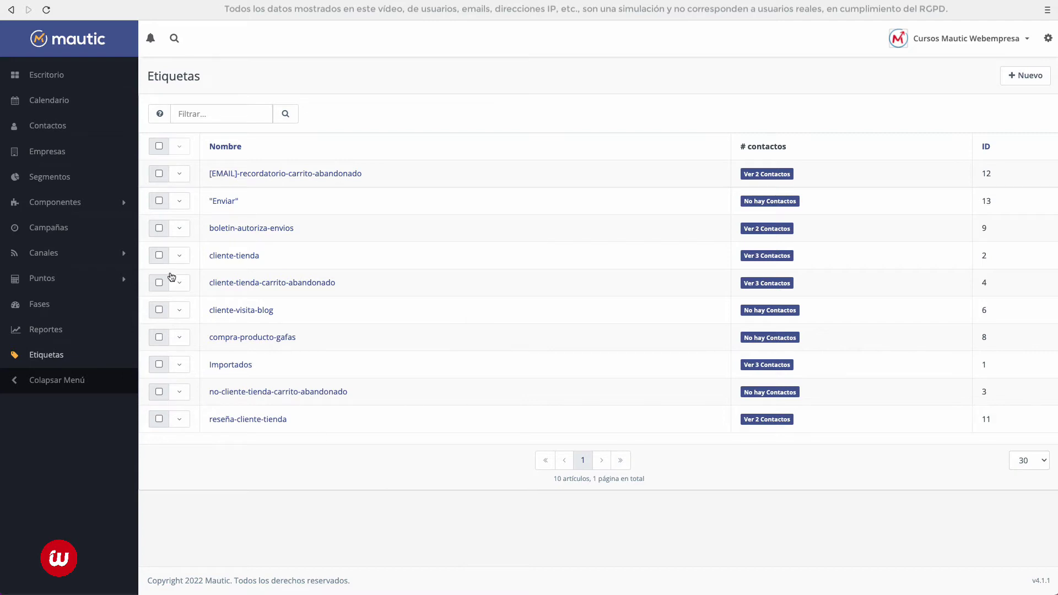
{"action": "left_click", "coordinate": [56, 126]}
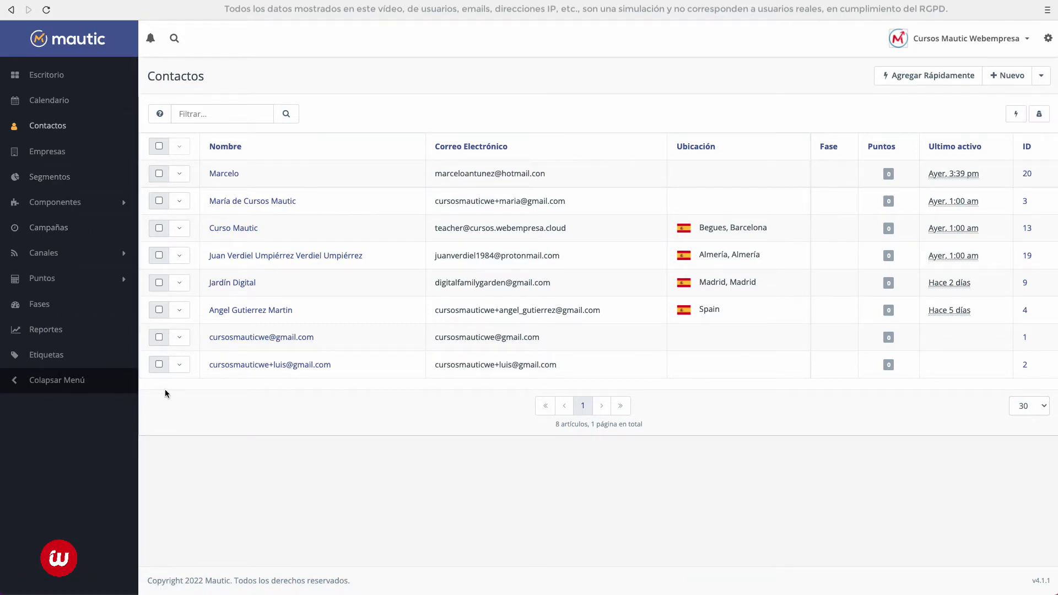
{"action": "left_click", "coordinate": [54, 258]}
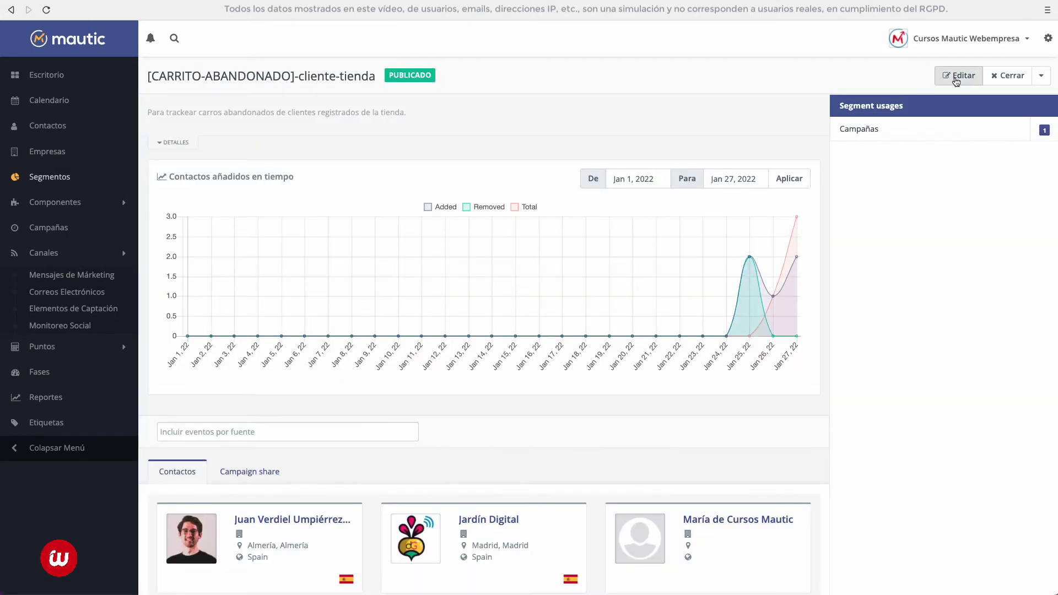
Open the [CARRITO-ABANDONADO]-cliente-tienda segment for editing, examine its filters, and return to the segments list
{"action": "left_click", "coordinate": [959, 75]}
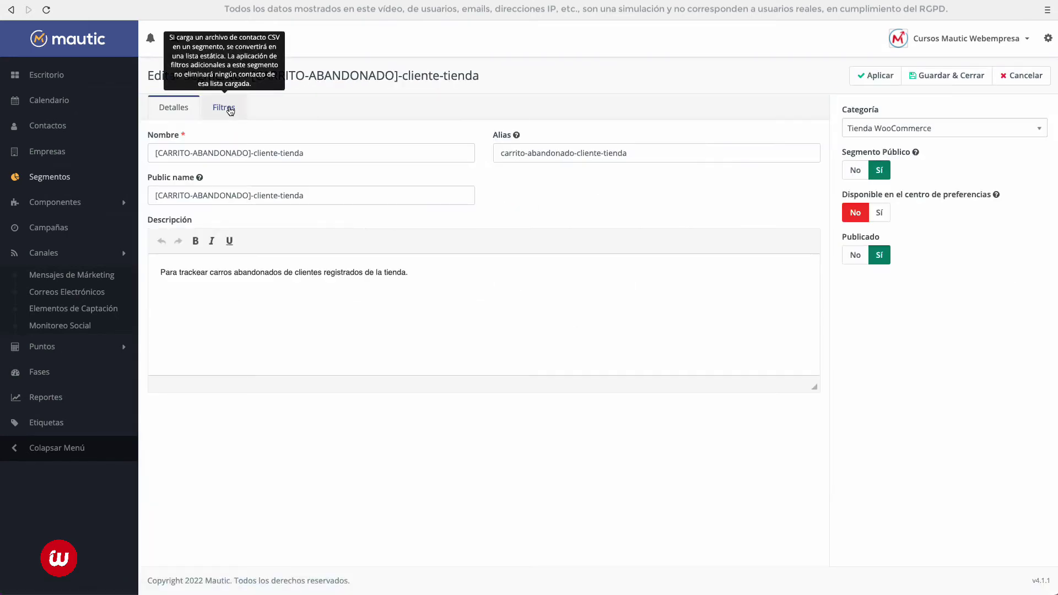
{"action": "left_click", "coordinate": [225, 108]}
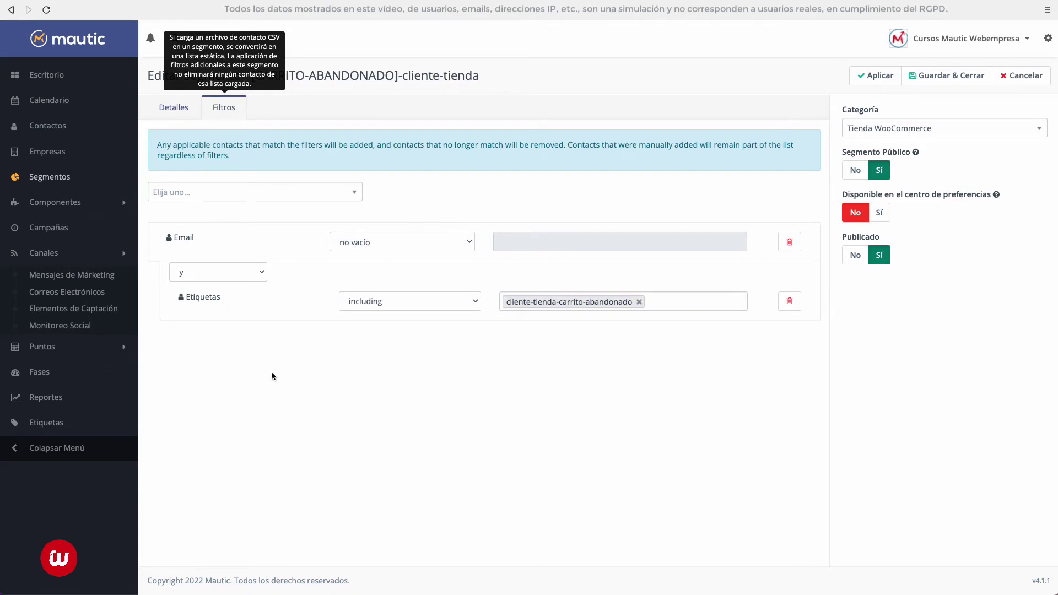
{"action": "left_click", "coordinate": [116, 183]}
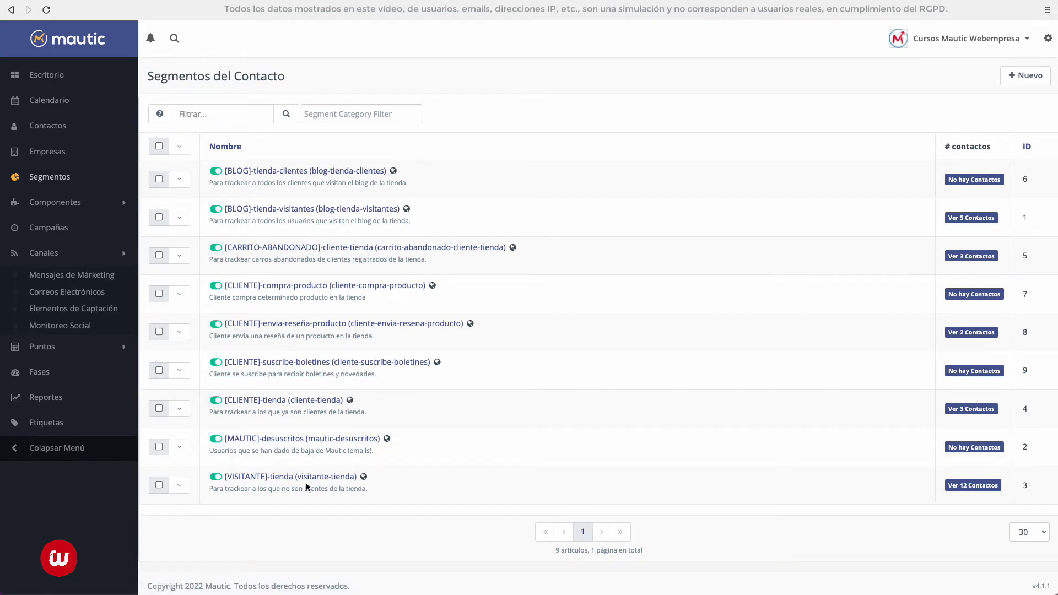
Open the [VISITANTE]-tienda segment and examine its contacts-over-time chart and its contact cards
{"action": "left_click", "coordinate": [287, 476]}
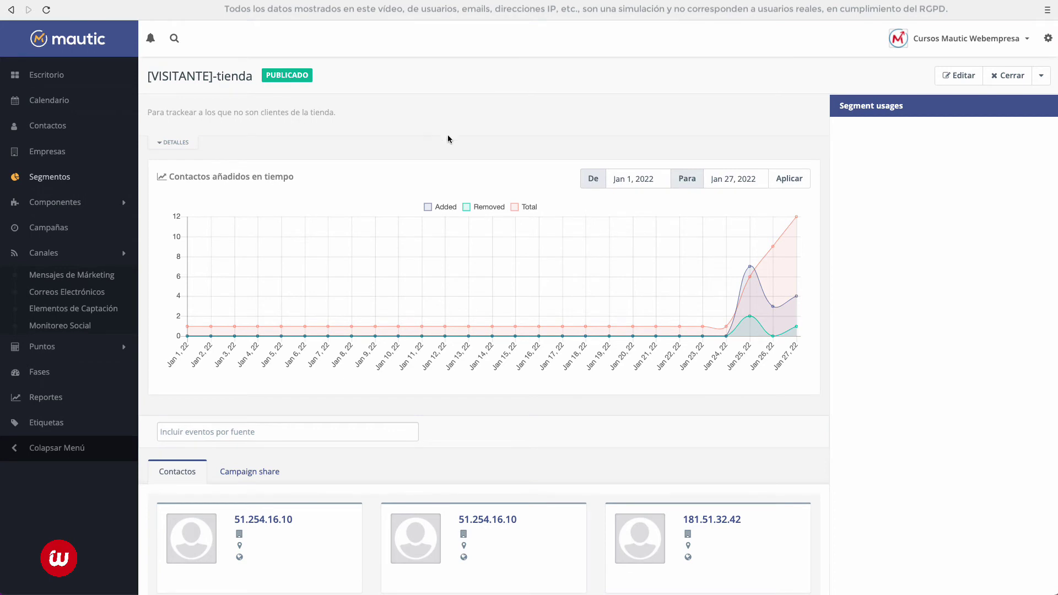
{"action": "scroll", "coordinate": [565, 402], "scroll_direction": "down", "scroll_amount": 5}
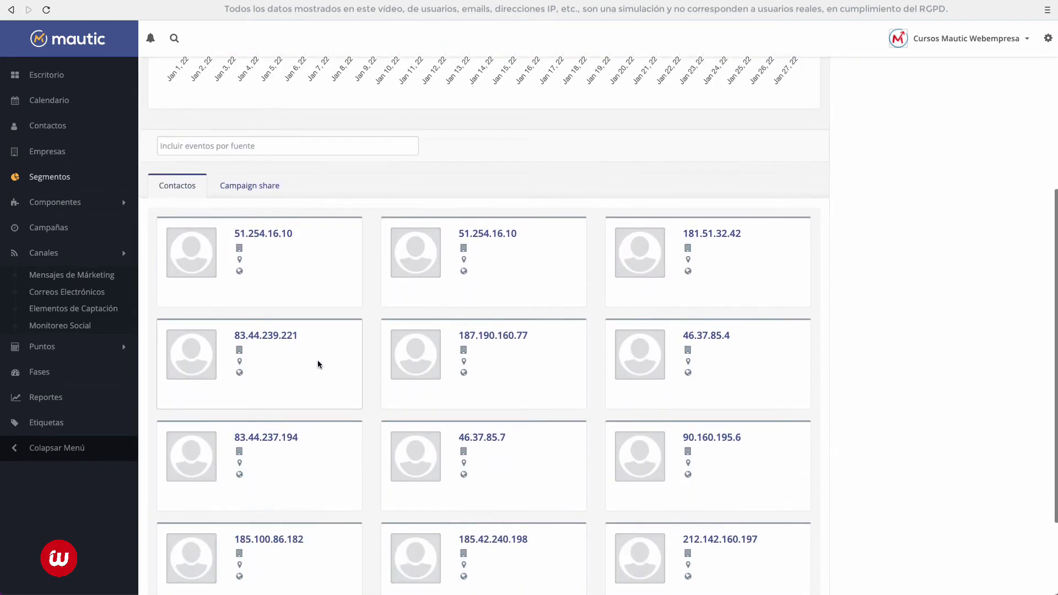
{"action": "scroll", "coordinate": [756, 351], "scroll_direction": "down", "scroll_amount": 1}
{"action": "scroll", "coordinate": [756, 350], "scroll_direction": "up", "scroll_amount": 6}
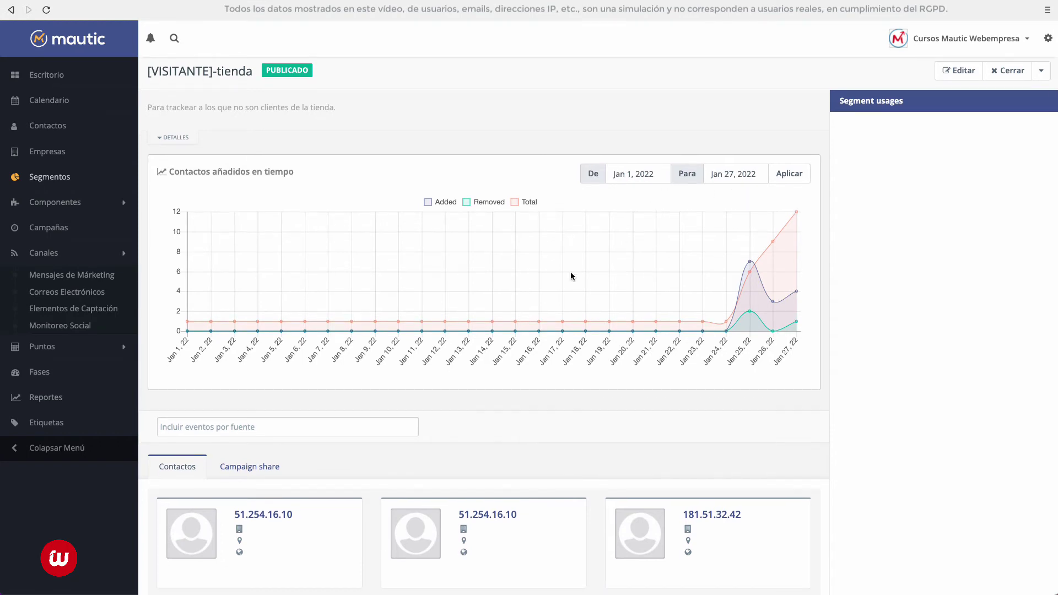
{"action": "scroll", "coordinate": [309, 177], "scroll_direction": "down", "scroll_amount": 1}
{"action": "scroll", "coordinate": [309, 177], "scroll_direction": "up", "scroll_amount": 1}
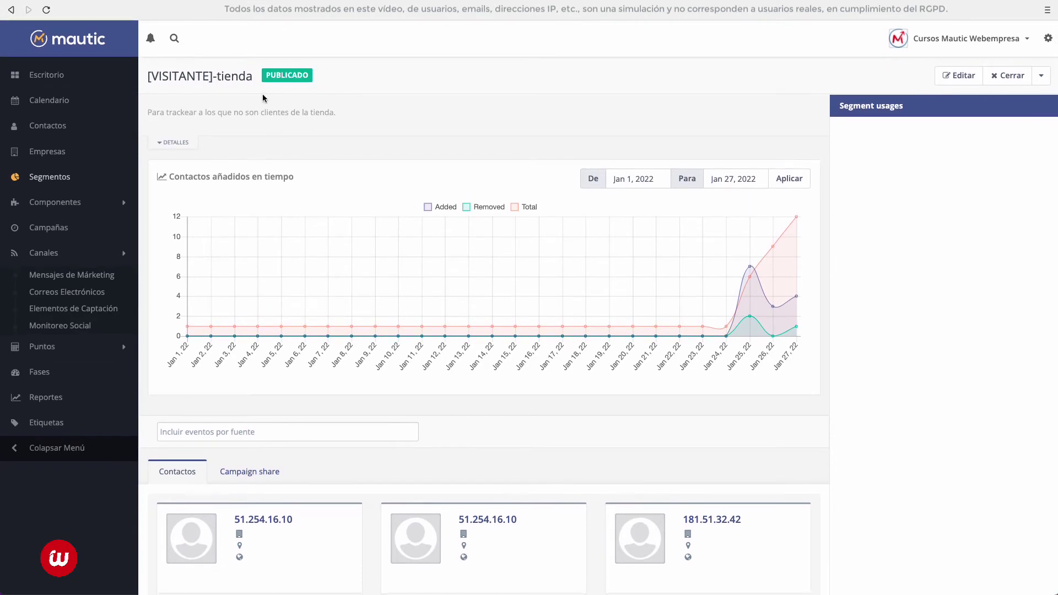
Check the tags list again and open the forms under Componentes to view "Suscríbete para recibir novedades"
{"action": "left_click", "coordinate": [55, 424]}
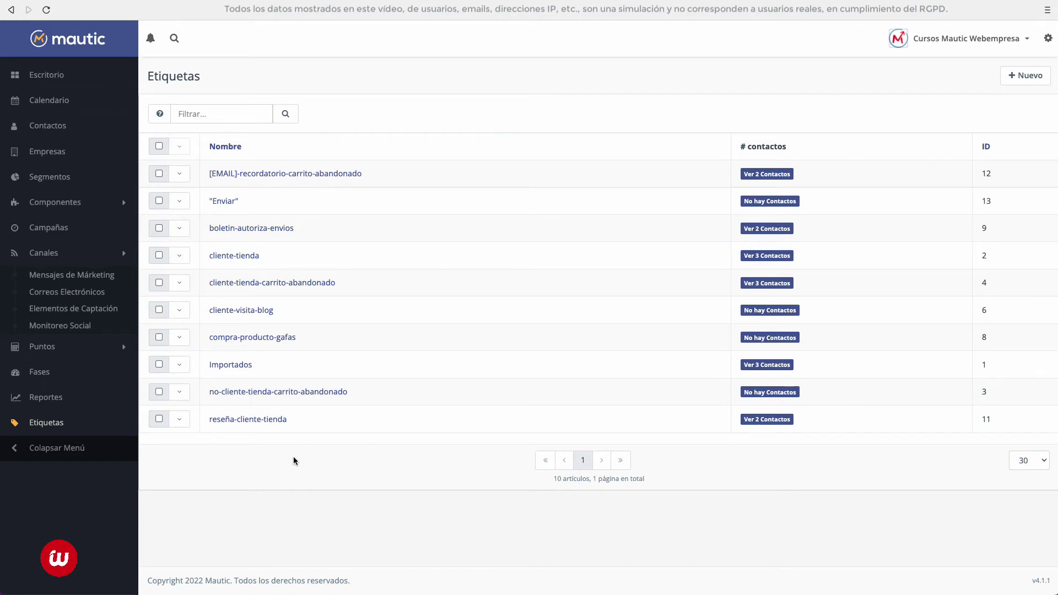
{"action": "left_click", "coordinate": [64, 205]}
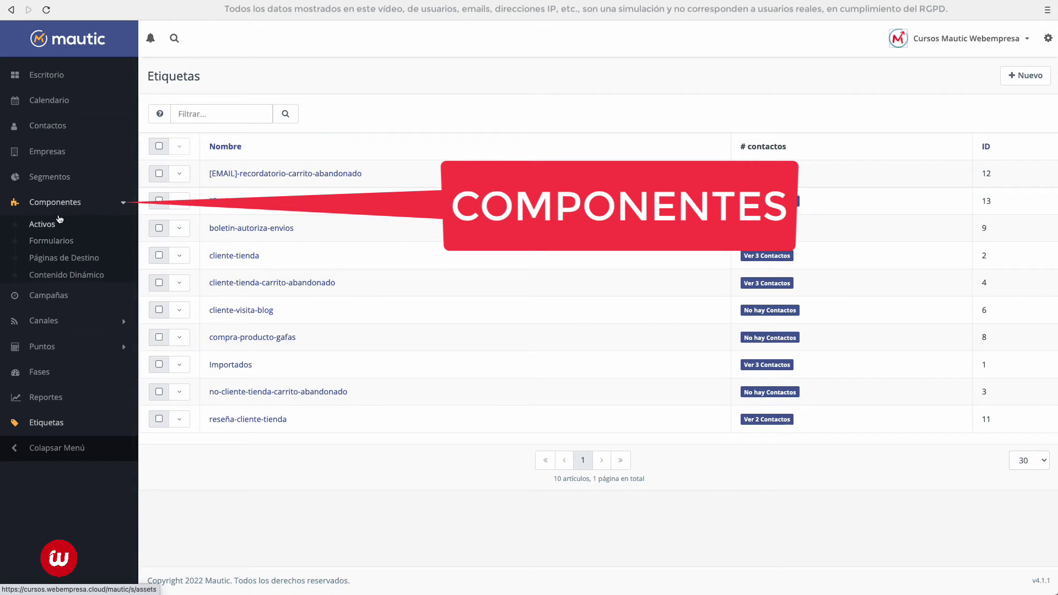
{"action": "left_click", "coordinate": [61, 242]}
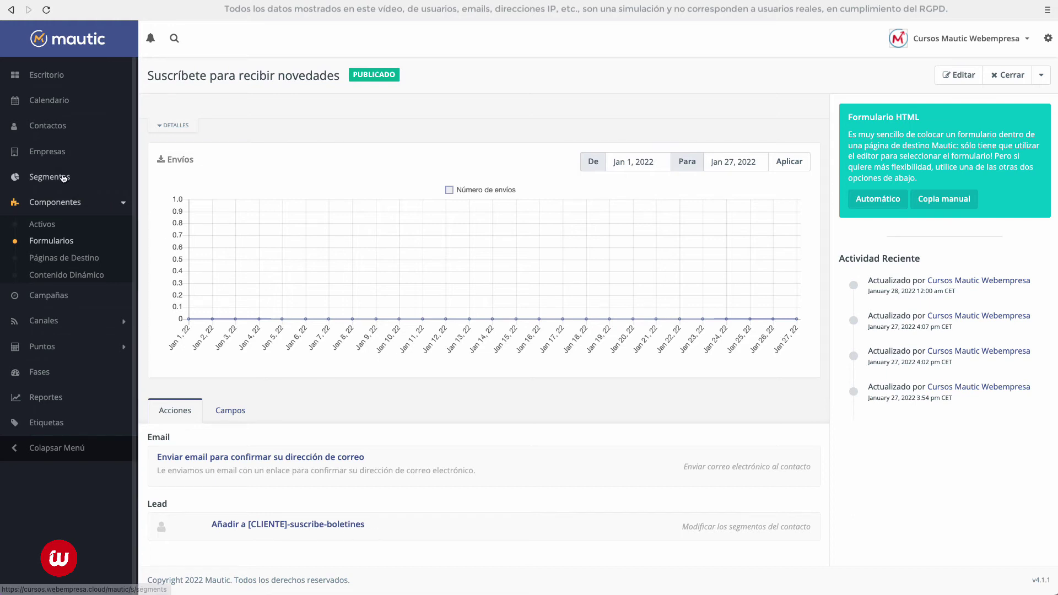
Open the segments and examine the Almería contact's updated tags, segment memberships and event history
{"action": "left_click", "coordinate": [63, 177]}
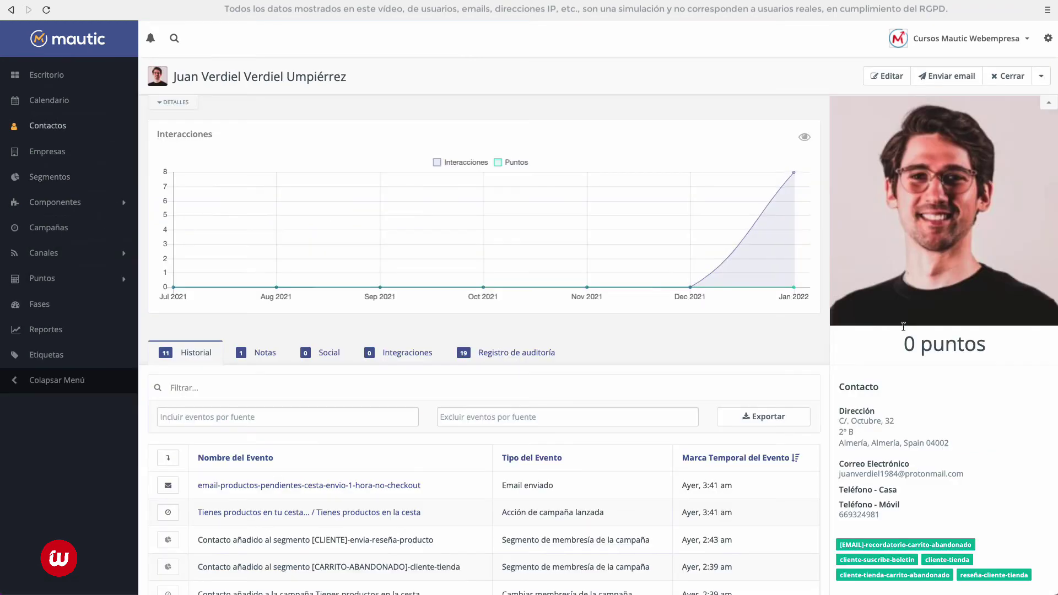
{"action": "scroll", "coordinate": [879, 455], "scroll_direction": "down", "scroll_amount": 5}
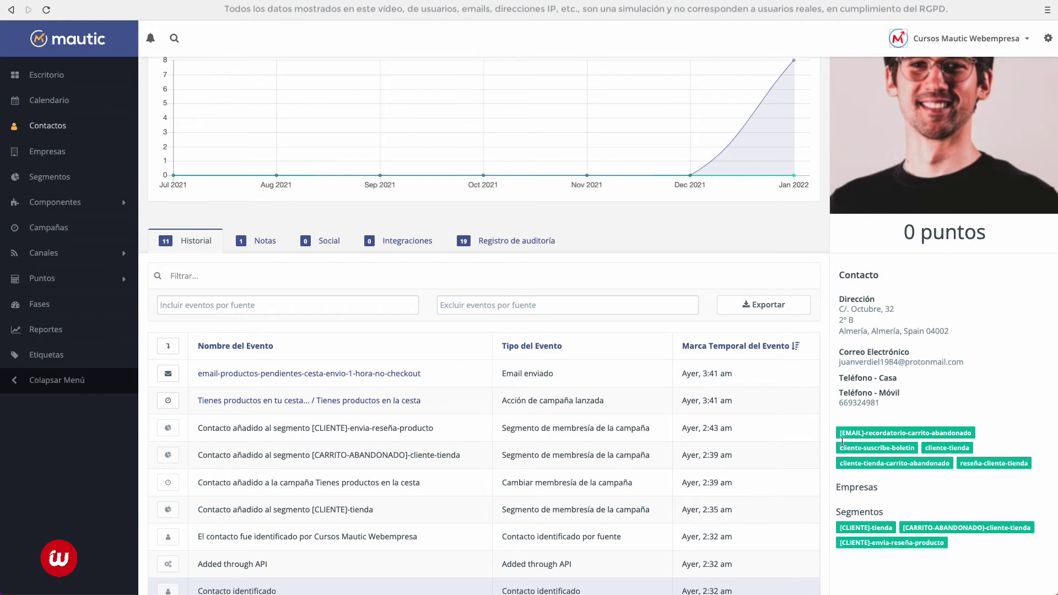
{"action": "scroll", "coordinate": [878, 432], "scroll_direction": "down", "scroll_amount": 1}
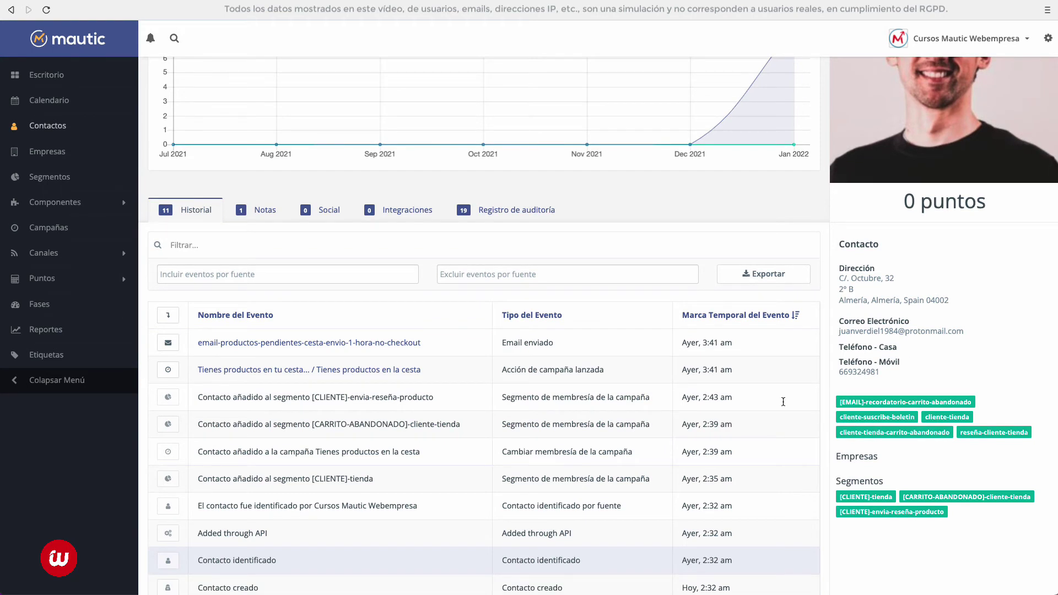
Check the store's "Suscríbete a nuestros contenidos" page, return to the Almería contact's record, and open the campaigns list
{"action": "key", "text": "super+Tab"}
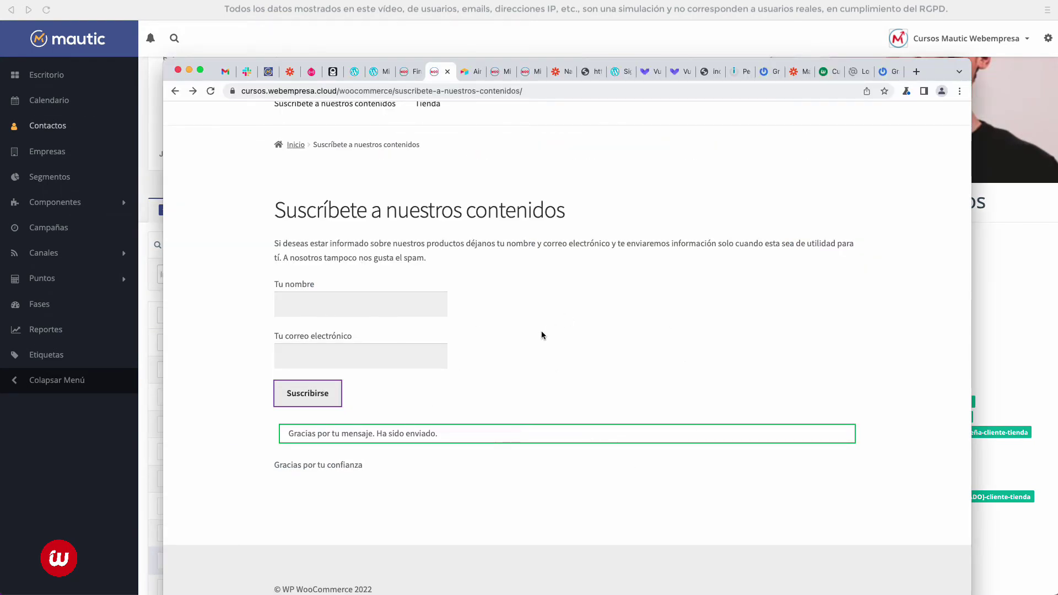
{"action": "left_click", "coordinate": [105, 453]}
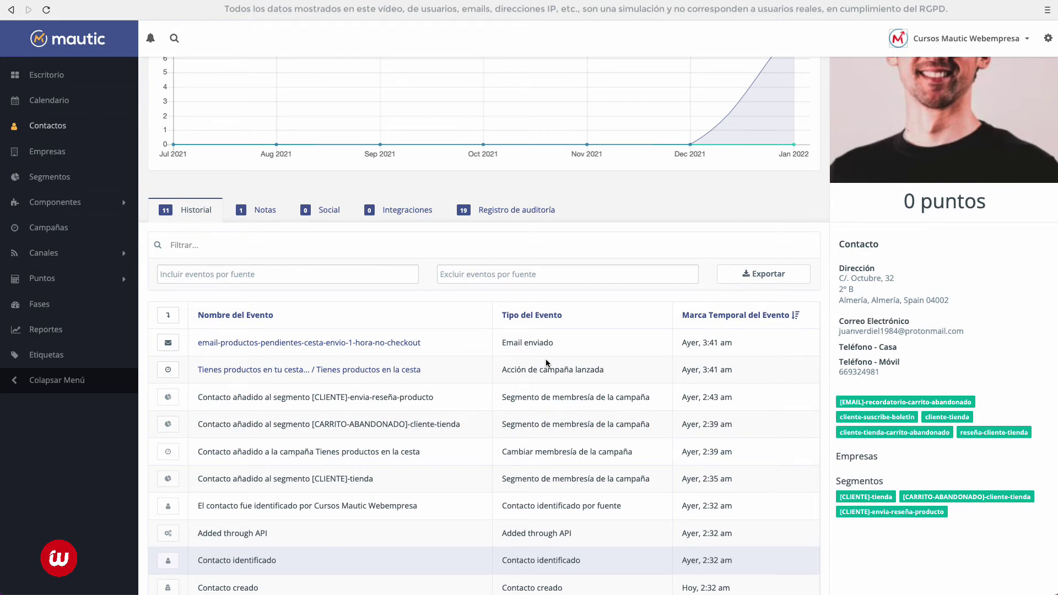
{"action": "scroll", "coordinate": [546, 363], "scroll_direction": "up", "scroll_amount": 3}
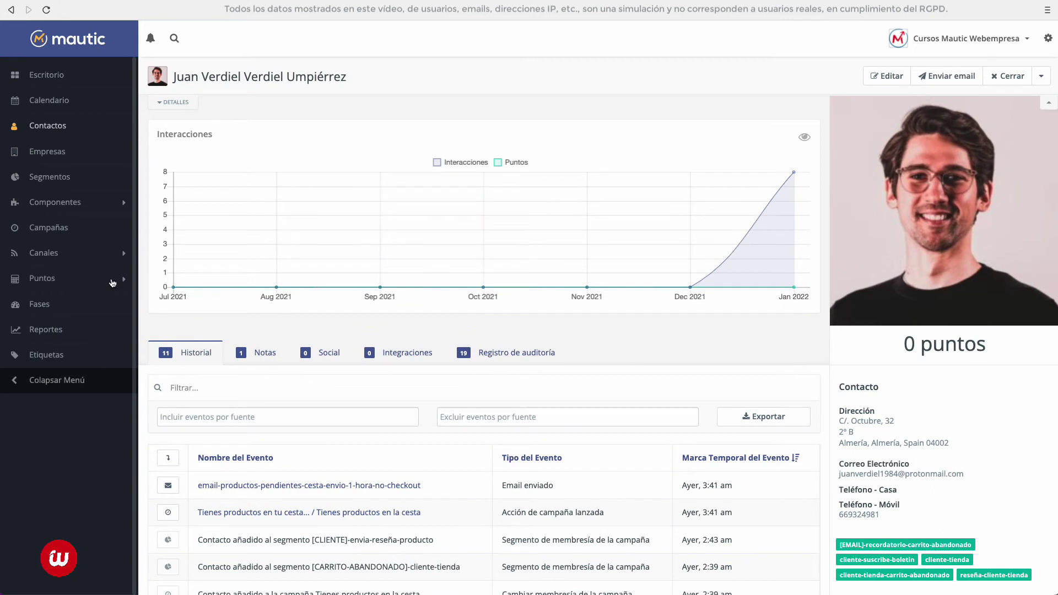
{"action": "left_click", "coordinate": [49, 228]}
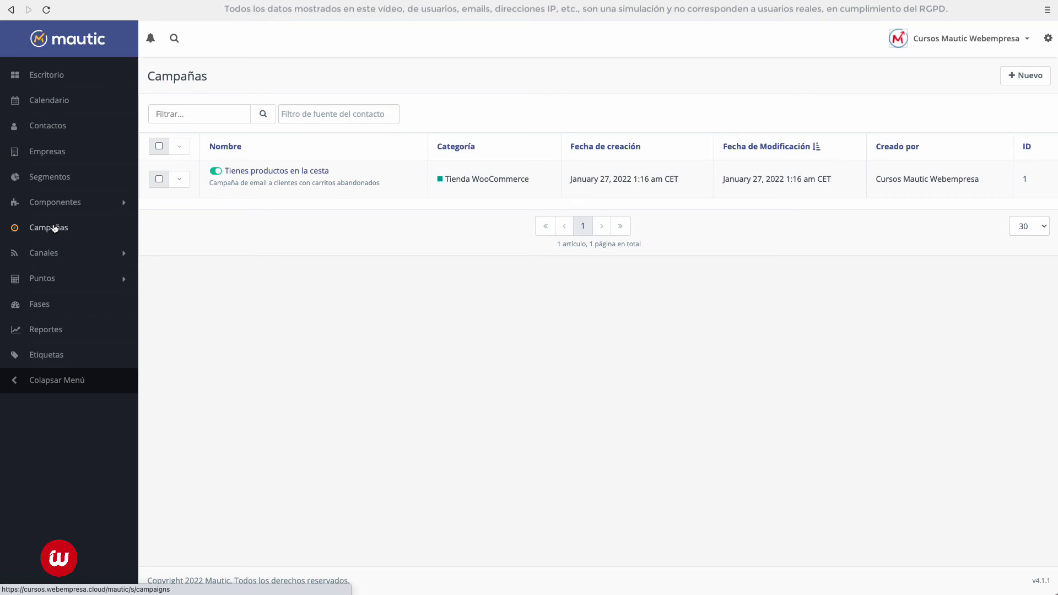
Open the All Emails report, examine its sent, read and failed email charts, and expand the Canales options
{"action": "left_click", "coordinate": [46, 332]}
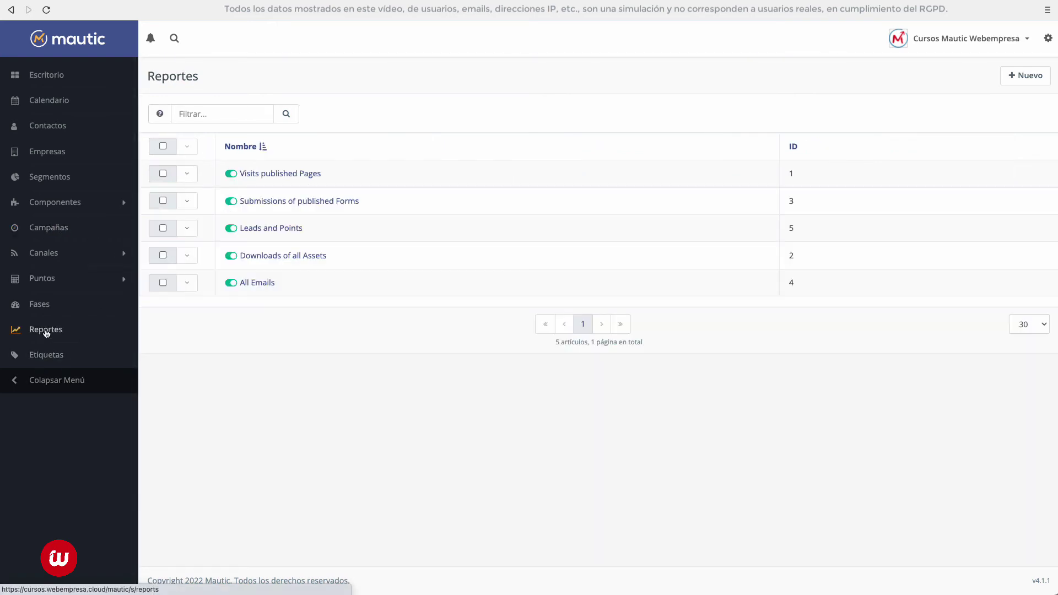
{"action": "left_click", "coordinate": [263, 283]}
{"action": "scroll", "coordinate": [379, 329], "scroll_direction": "down", "scroll_amount": 5}
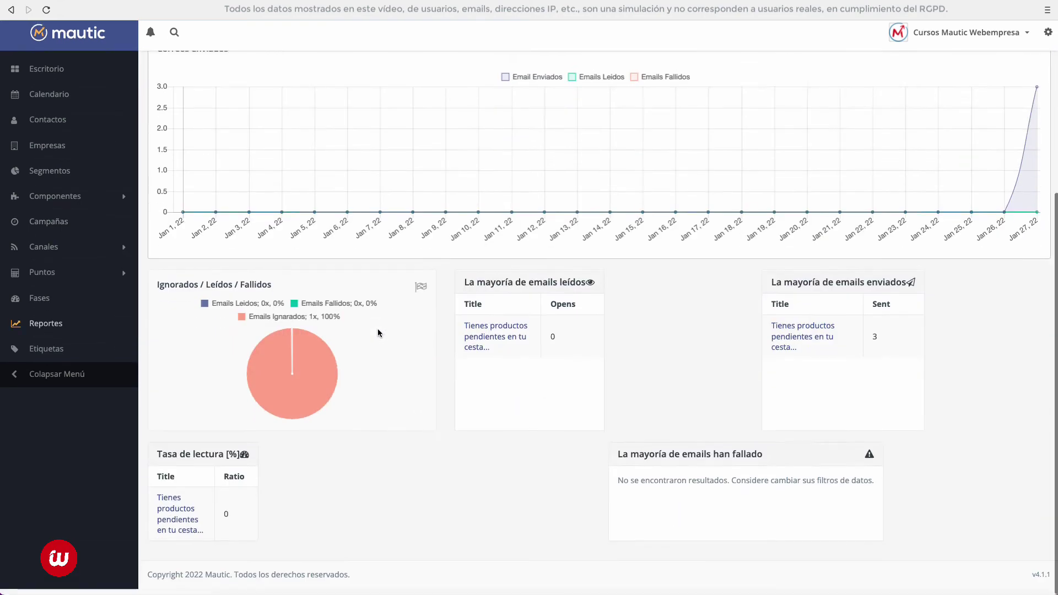
{"action": "scroll", "coordinate": [378, 332], "scroll_direction": "up", "scroll_amount": 2}
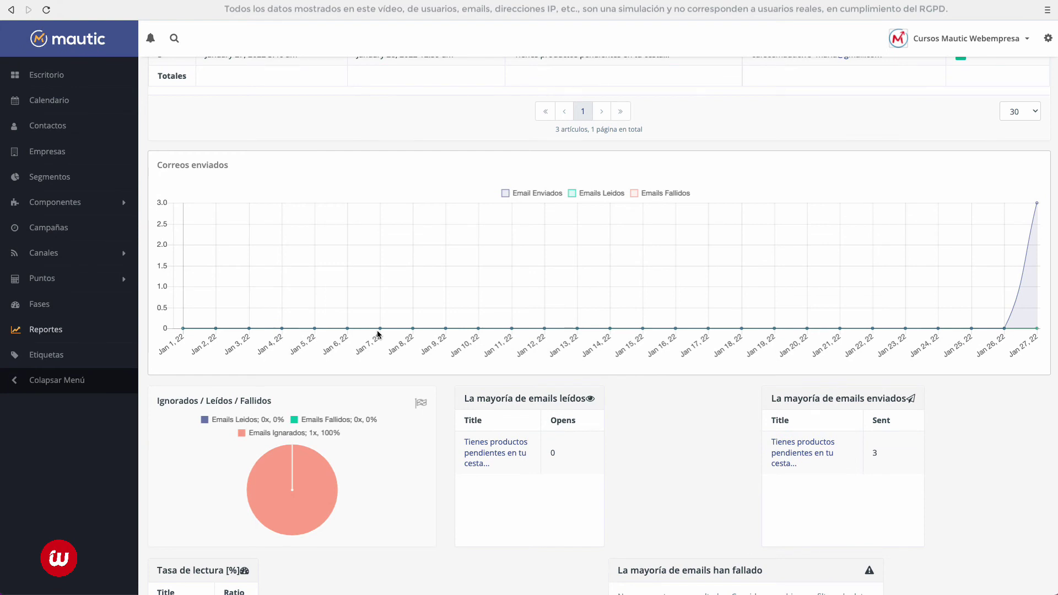
{"action": "scroll", "coordinate": [378, 333], "scroll_direction": "down", "scroll_amount": 2}
{"action": "left_click", "coordinate": [71, 254]}
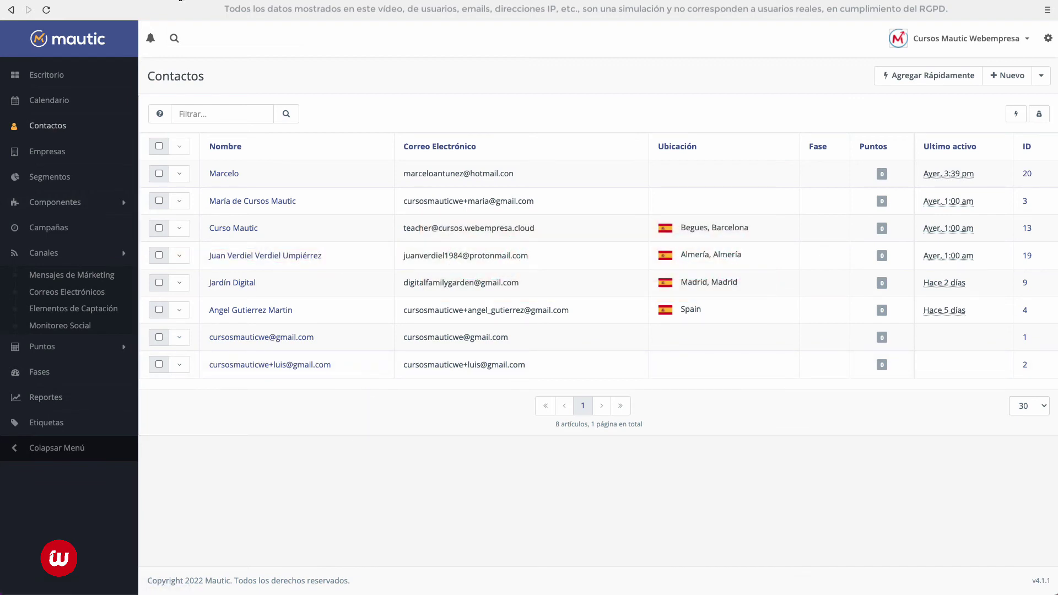
Switch to the WooCommerce site's WordPress dashboard and open the WP Fusion settings
{"action": "left_click", "coordinate": [177, 1]}
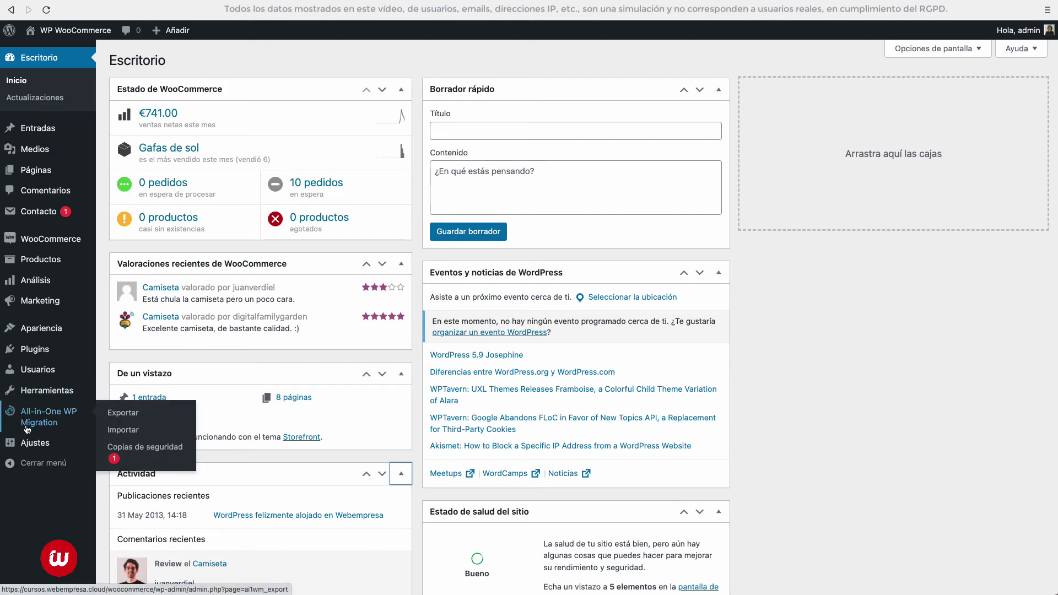
{"action": "mouse_move", "coordinate": [55, 321]}
{"action": "mouse_move", "coordinate": [44, 446]}
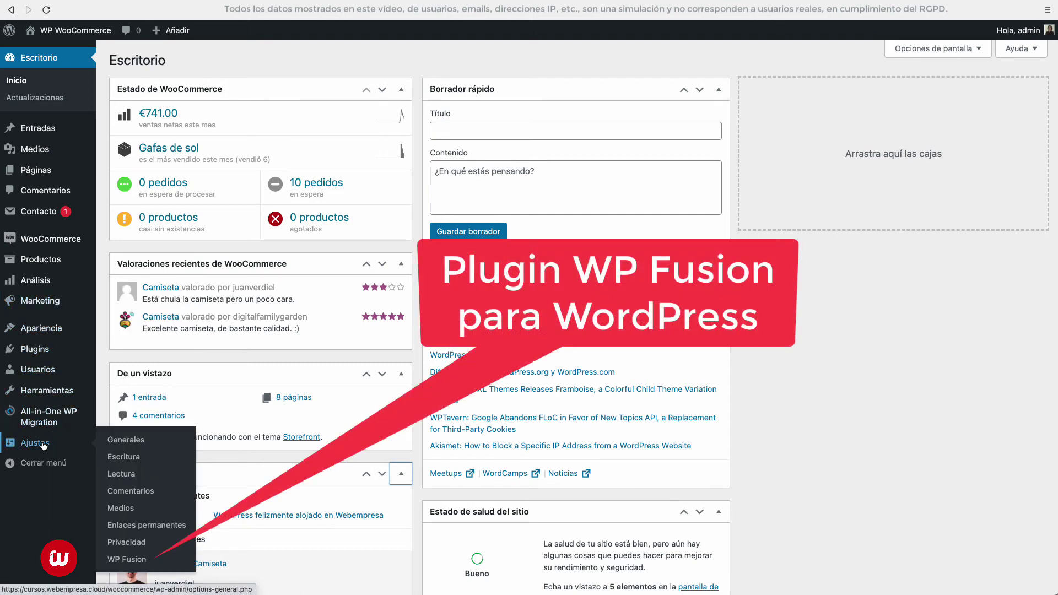
{"action": "left_click", "coordinate": [131, 560]}
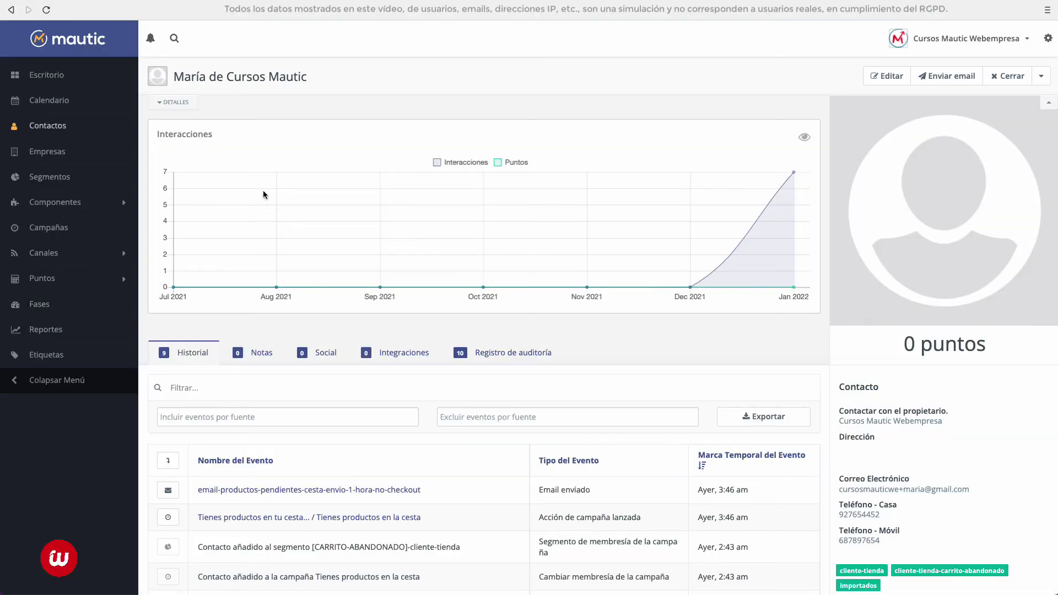
Examine the imported contact's tags, segments and history in Mautic, and the abandoned-cart tracking settings among WP Fusion's Complementos
{"action": "scroll", "coordinate": [566, 183], "scroll_direction": "down", "scroll_amount": 2}
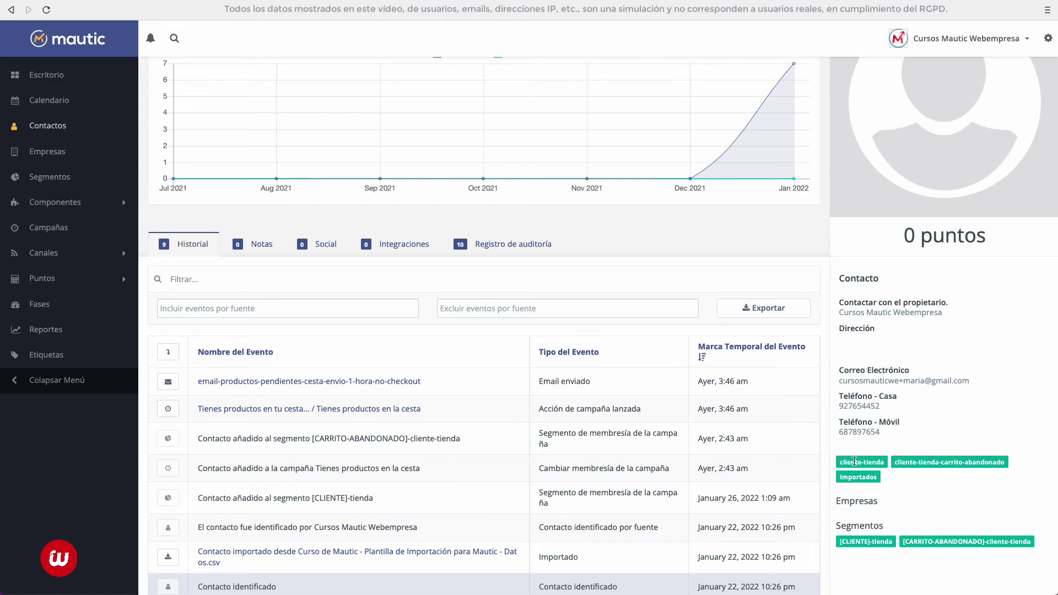
{"action": "scroll", "coordinate": [876, 559], "scroll_direction": "down", "scroll_amount": 2}
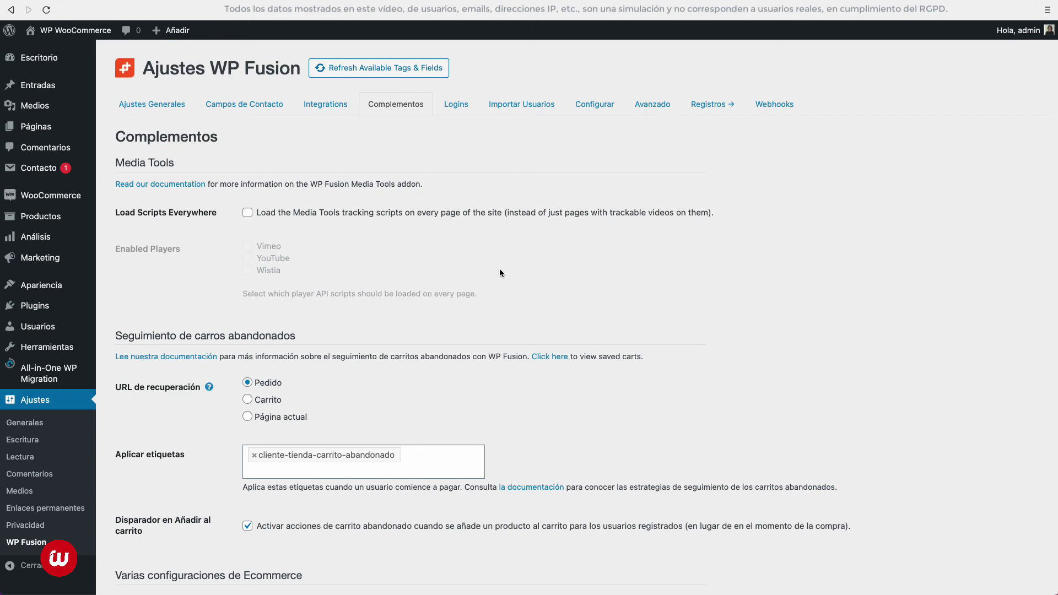
{"action": "scroll", "coordinate": [499, 269], "scroll_direction": "down", "scroll_amount": 3}
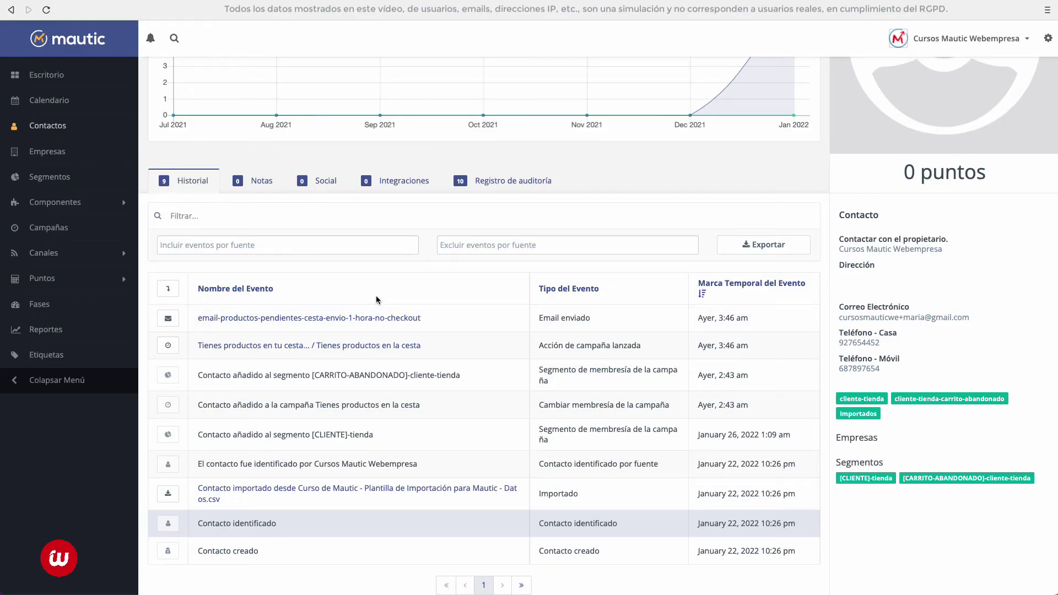
Open the [CARRITO-ABANDONADO]-cliente-tienda segment, check its contacts chart, and open its filters for editing
{"action": "left_click", "coordinate": [64, 179]}
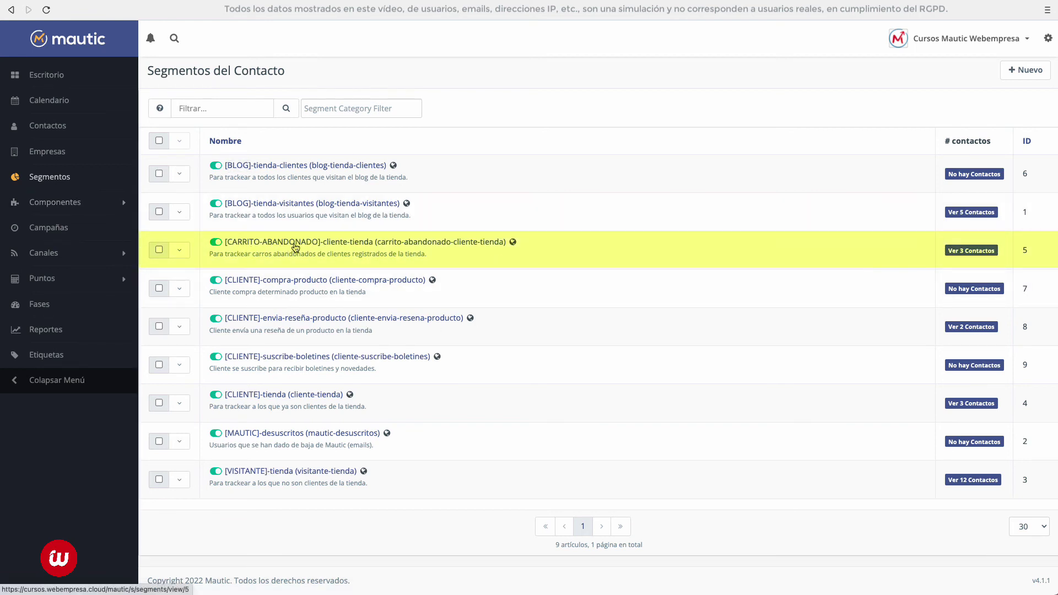
{"action": "left_click", "coordinate": [337, 246]}
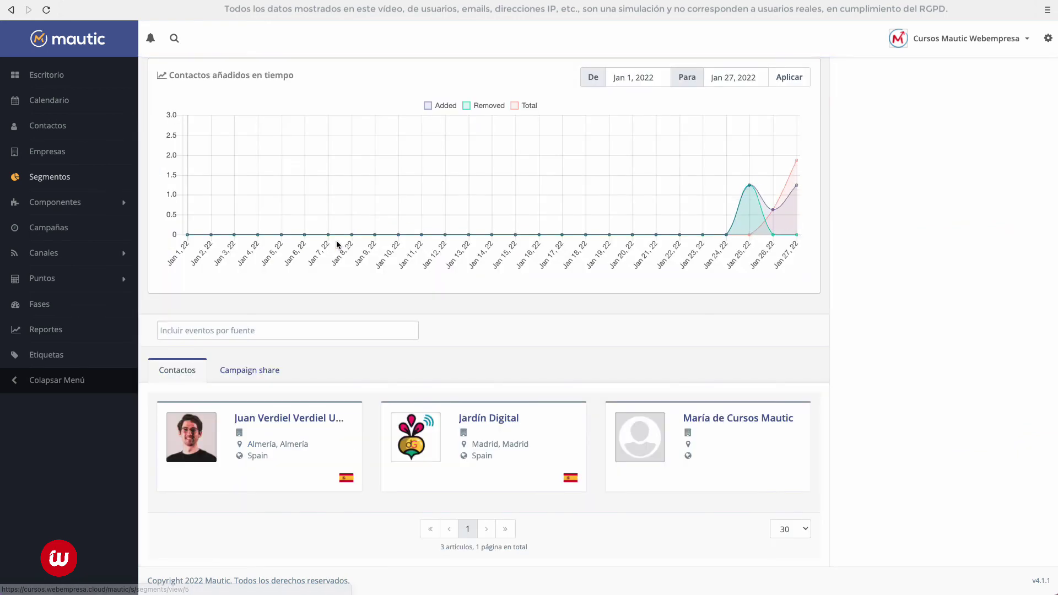
{"action": "scroll", "coordinate": [873, 158], "scroll_direction": "up", "scroll_amount": 3}
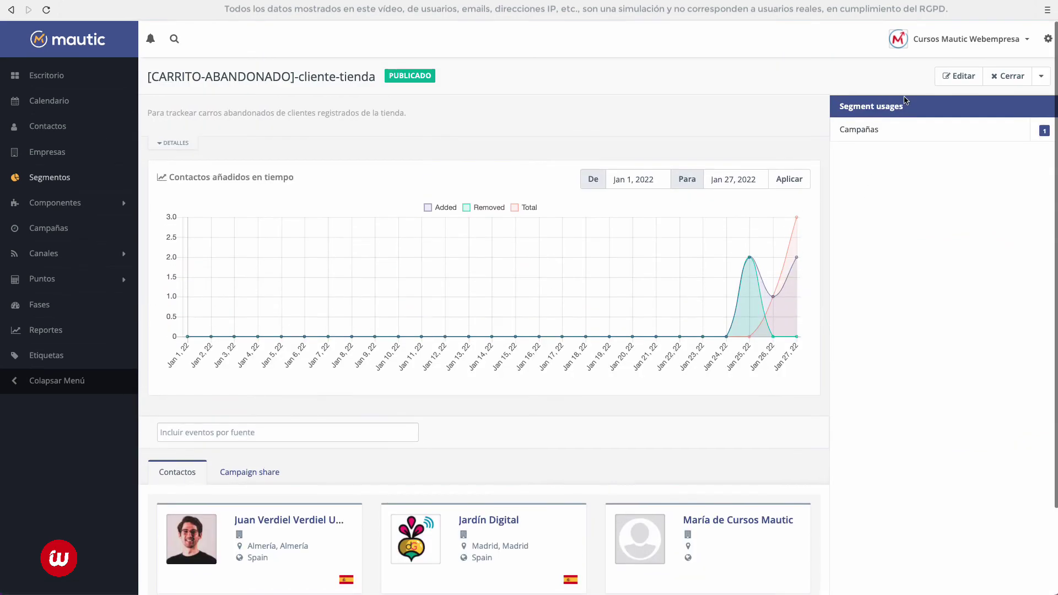
{"action": "left_click", "coordinate": [949, 75]}
{"action": "left_click", "coordinate": [218, 107]}
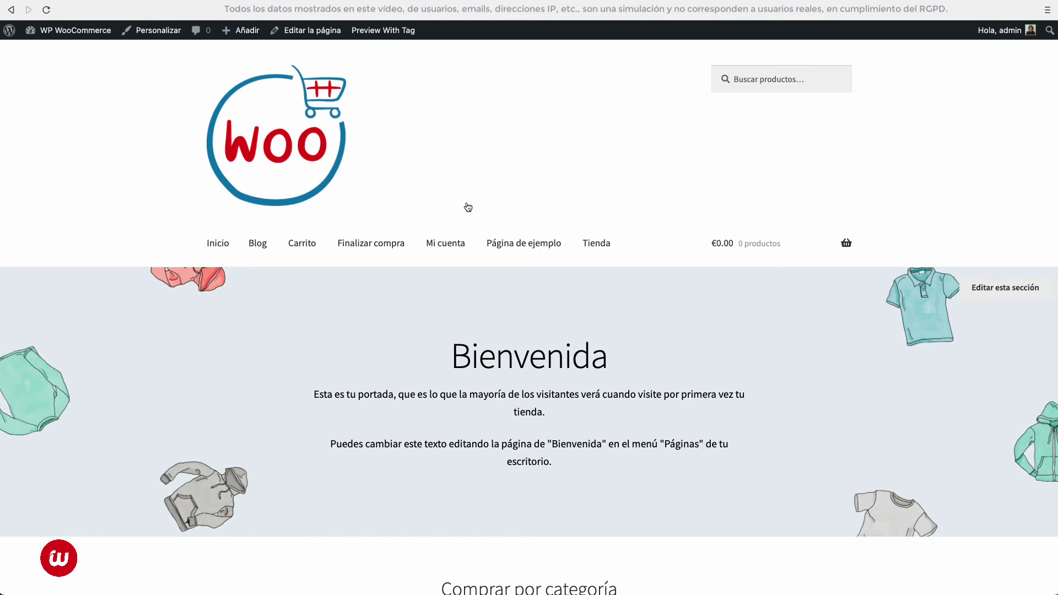
Look through the WooCommerce store's home page and return to Mautic's segments list
{"action": "scroll", "coordinate": [467, 207], "scroll_direction": "down", "scroll_amount": 8}
{"action": "scroll", "coordinate": [489, 210], "scroll_direction": "up", "scroll_amount": 8}
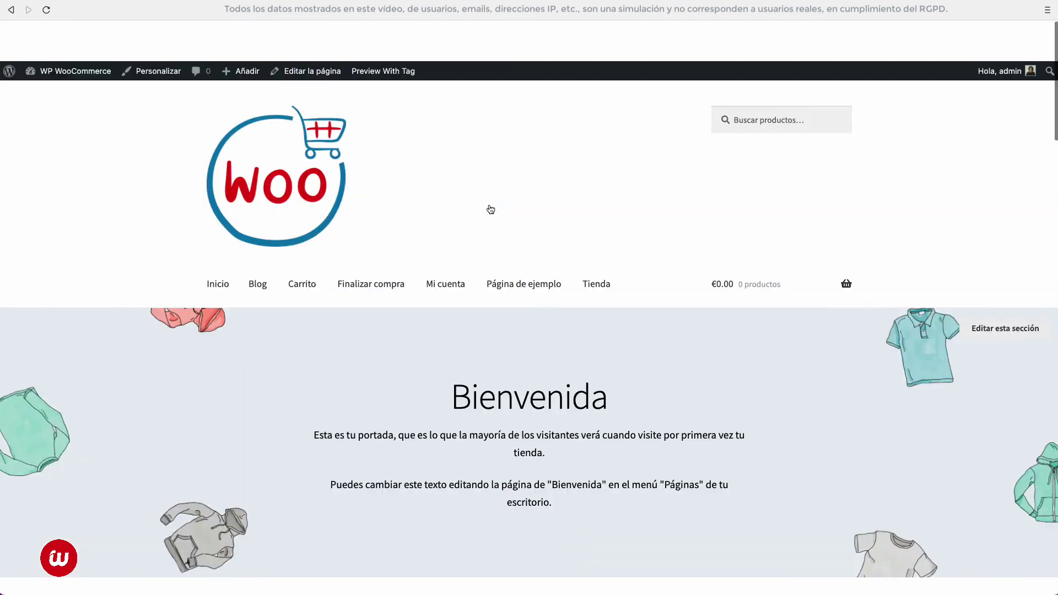
{"action": "scroll", "coordinate": [489, 210], "scroll_direction": "down", "scroll_amount": 1}
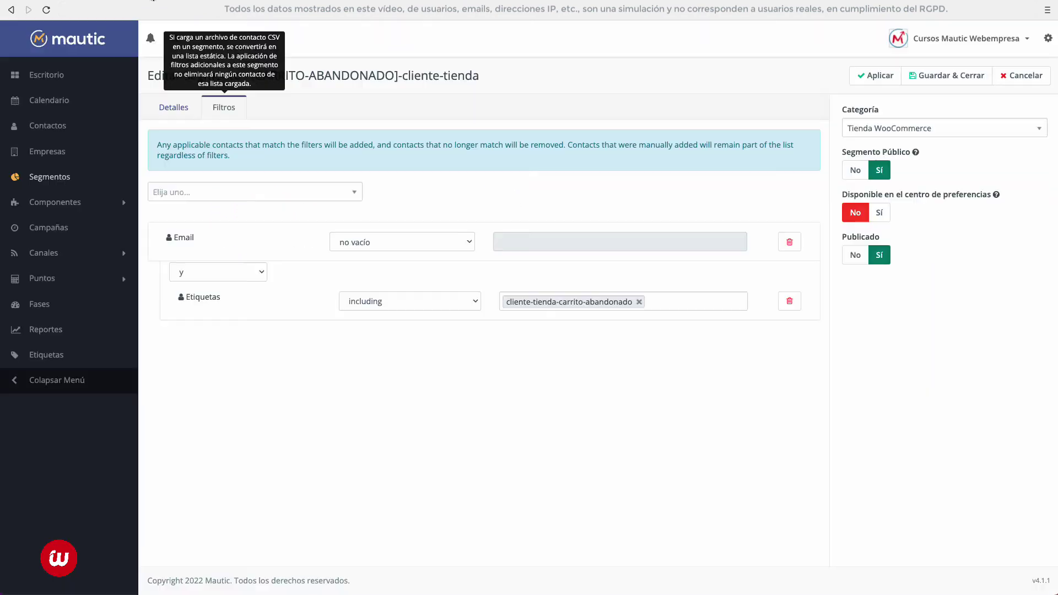
{"action": "left_click", "coordinate": [55, 179]}
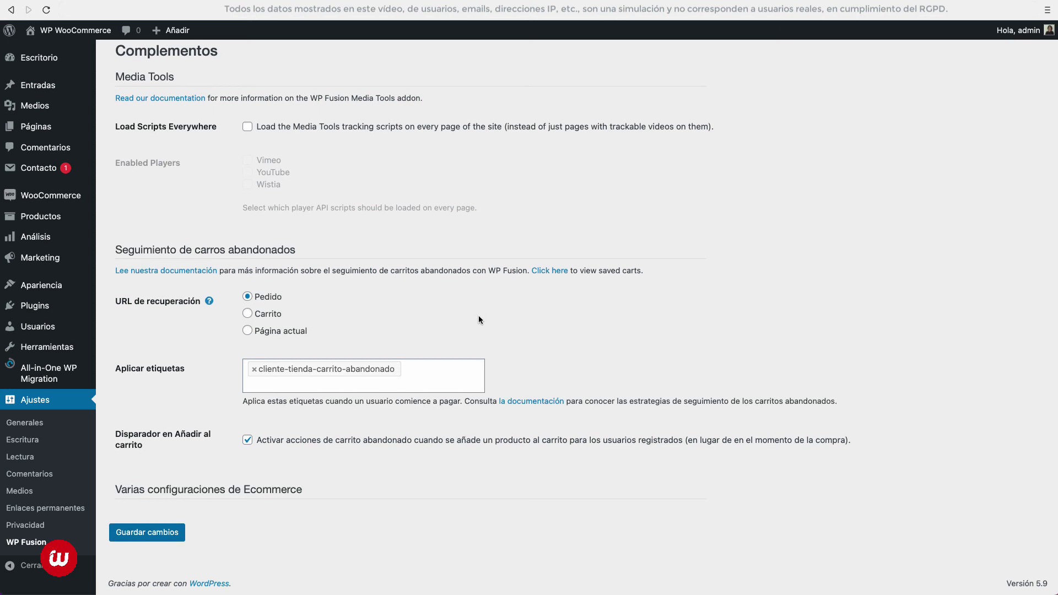
Open the WP Fusion Integrations settings and examine the customer, review, email opt-in and automatic product tagging options
{"action": "scroll", "coordinate": [478, 315], "scroll_direction": "up", "scroll_amount": 3}
{"action": "left_click", "coordinate": [326, 106]}
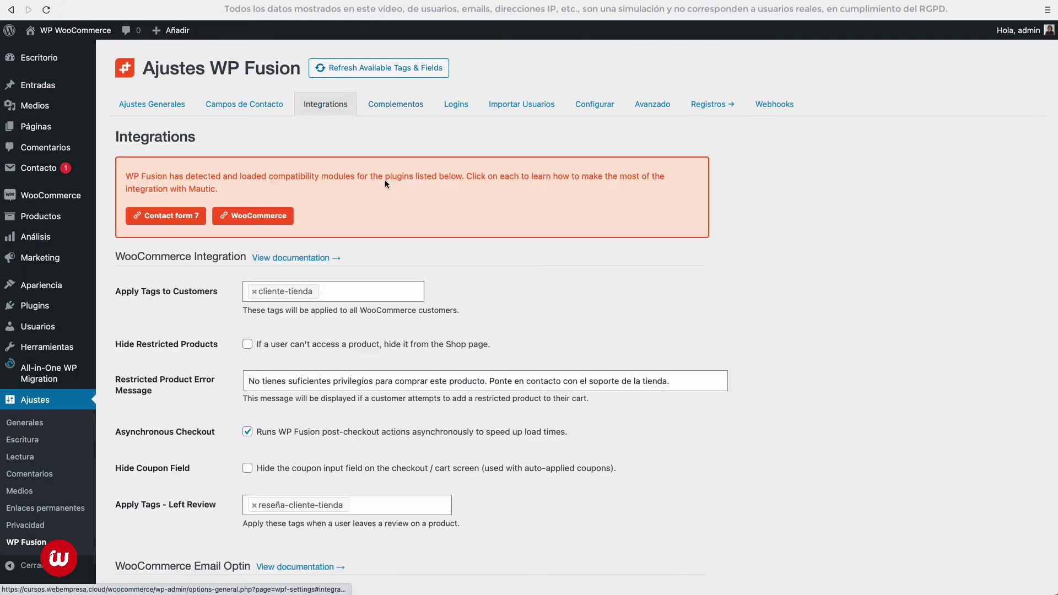
{"action": "scroll", "coordinate": [584, 292], "scroll_direction": "down", "scroll_amount": 3}
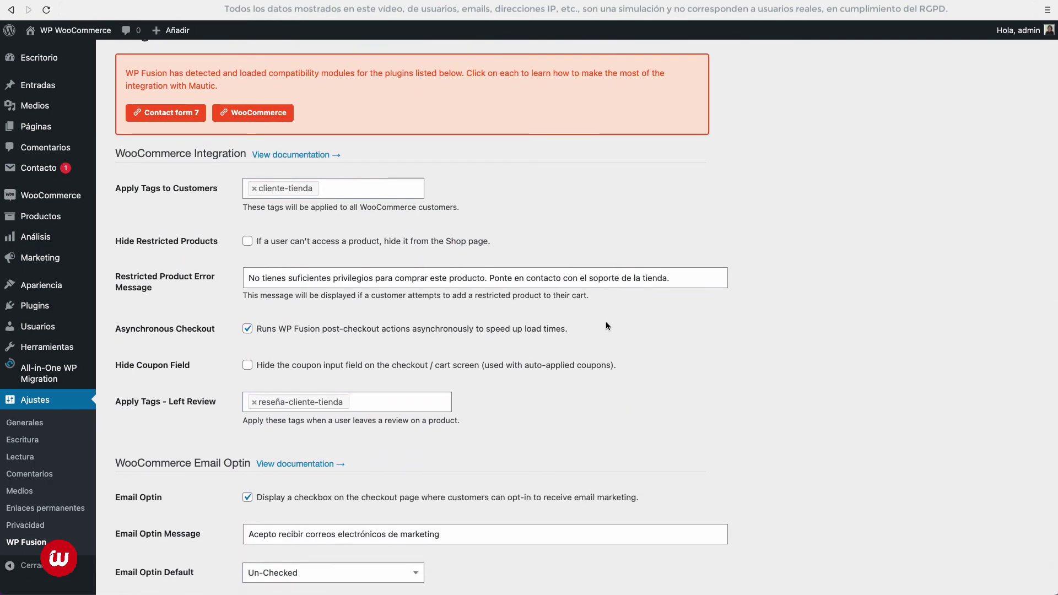
{"action": "scroll", "coordinate": [606, 322], "scroll_direction": "down", "scroll_amount": 1}
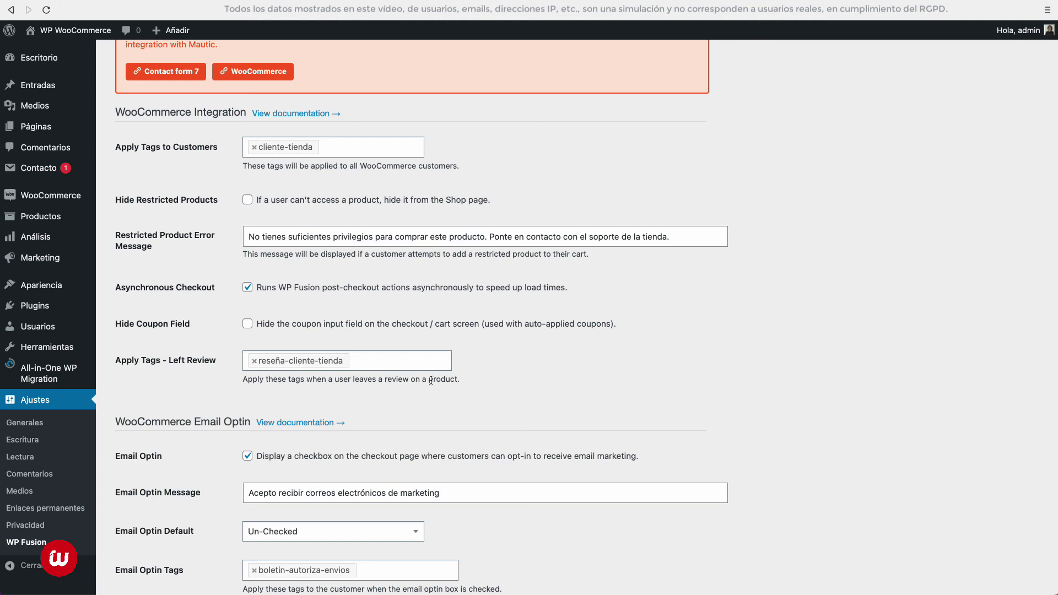
{"action": "scroll", "coordinate": [335, 370], "scroll_direction": "down", "scroll_amount": 5}
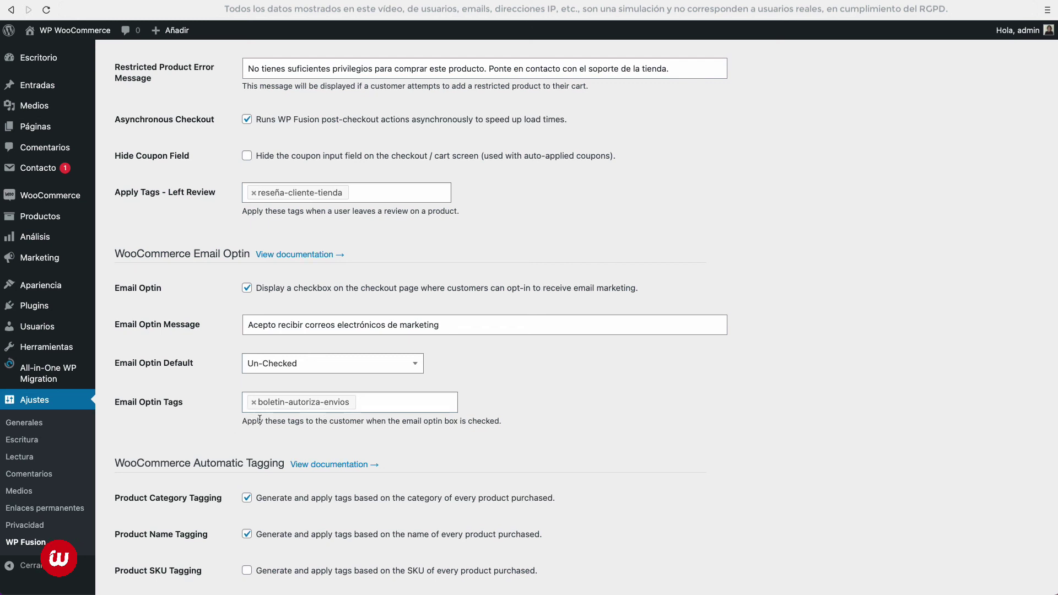
{"action": "scroll", "coordinate": [289, 421], "scroll_direction": "down", "scroll_amount": 1}
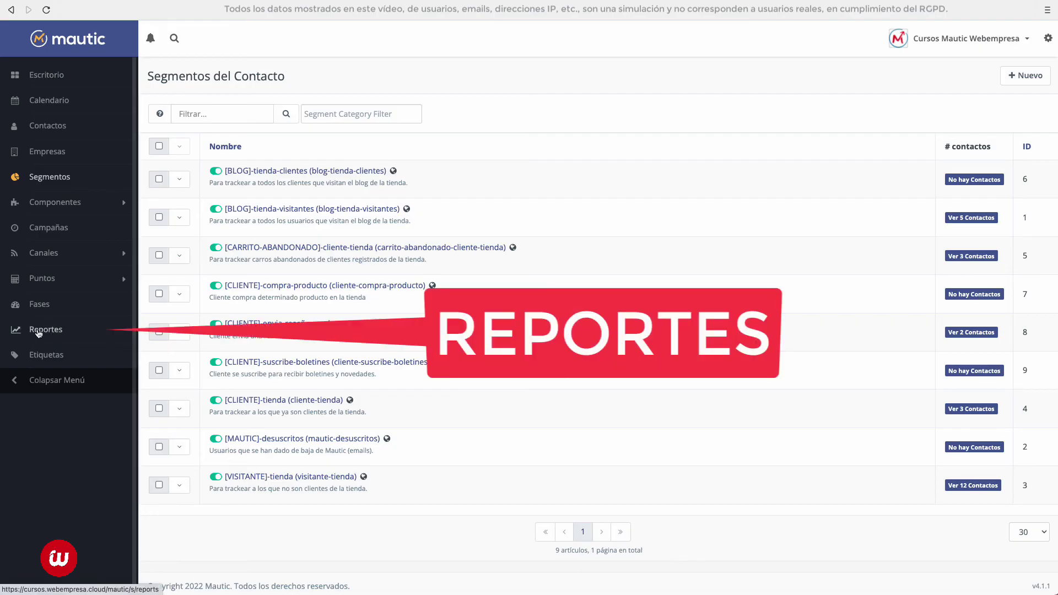
Reopen the All Emails report from the Mautic reports and review its charts and email tables
{"action": "left_click", "coordinate": [39, 330]}
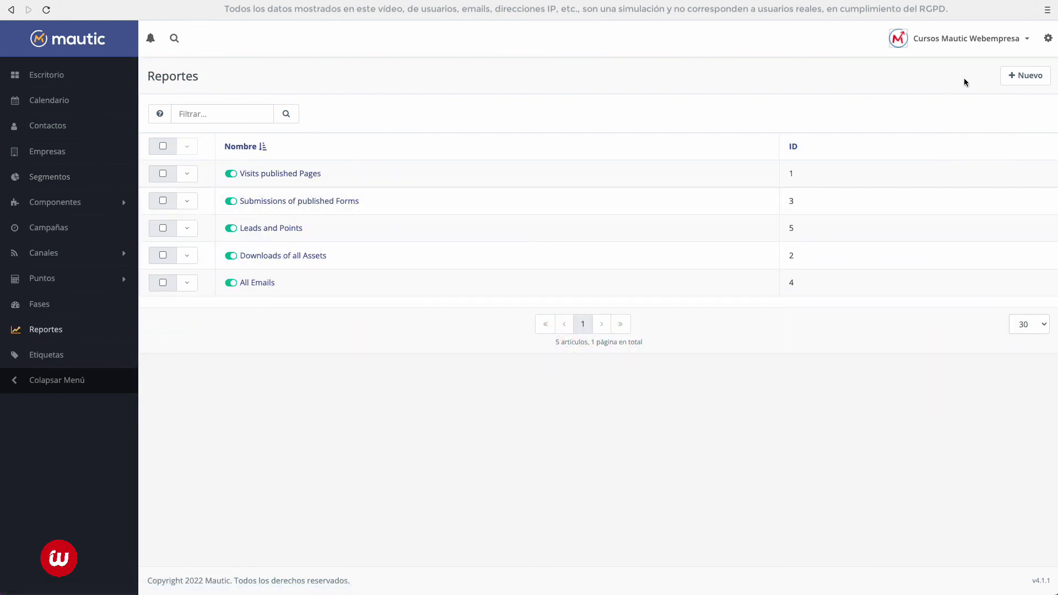
{"action": "left_click", "coordinate": [258, 285]}
{"action": "scroll", "coordinate": [375, 444], "scroll_direction": "down", "scroll_amount": 5}
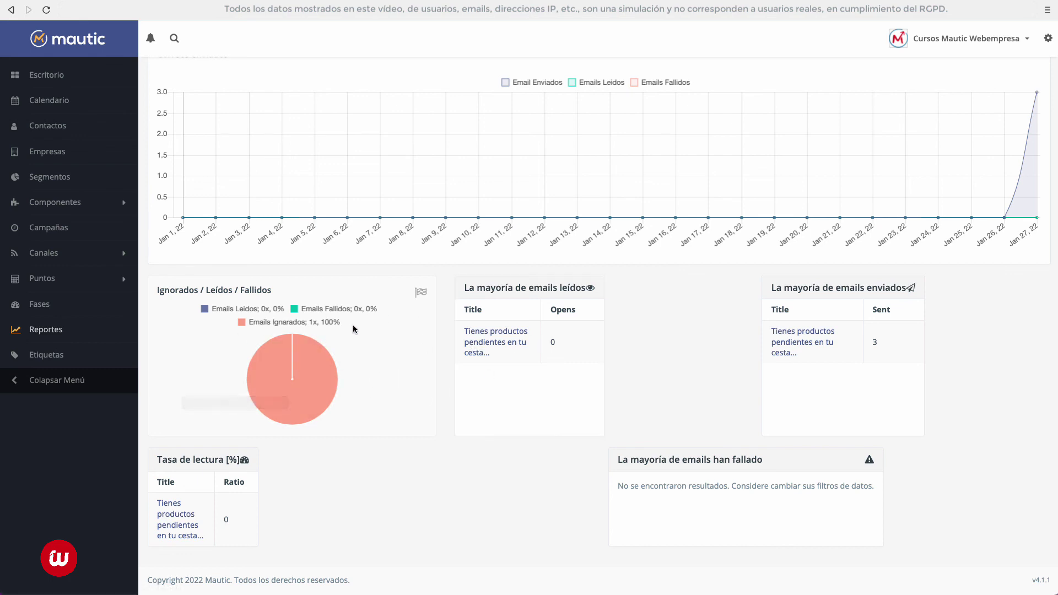
{"action": "scroll", "coordinate": [392, 384], "scroll_direction": "down", "scroll_amount": 1}
{"action": "scroll", "coordinate": [392, 385], "scroll_direction": "up", "scroll_amount": 5}
Return to the Mautic dashboard and open the categories list from the configuration options
{"action": "left_click", "coordinate": [55, 77]}
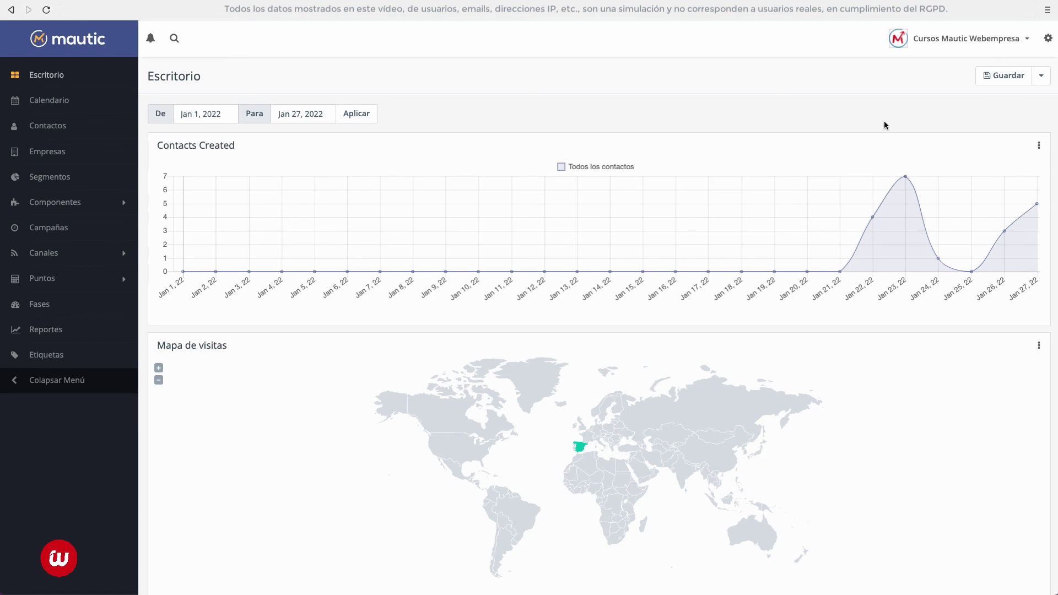
{"action": "left_click", "coordinate": [1050, 40]}
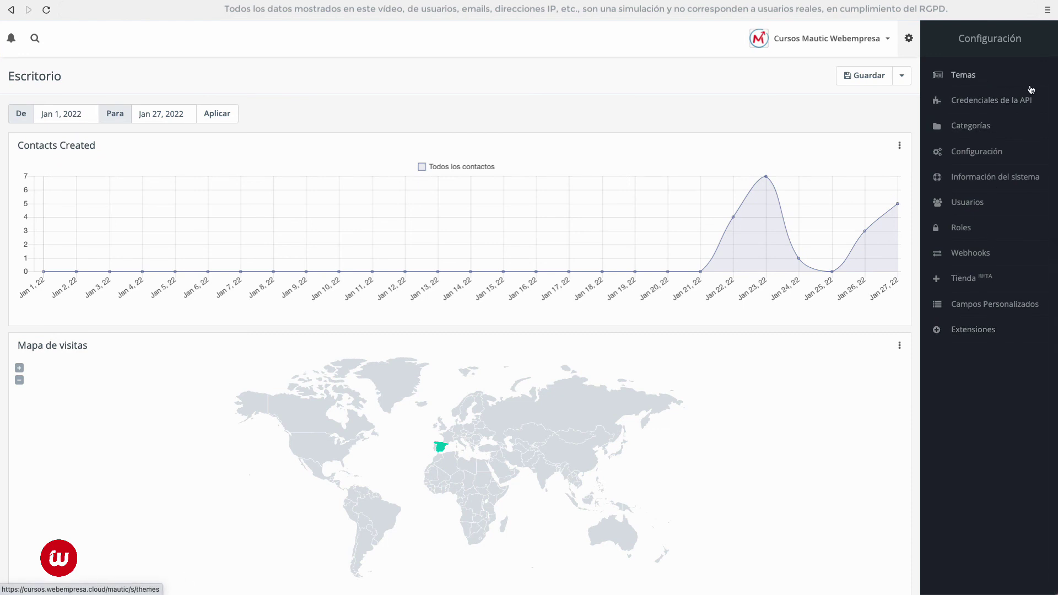
{"action": "left_click", "coordinate": [970, 126]}
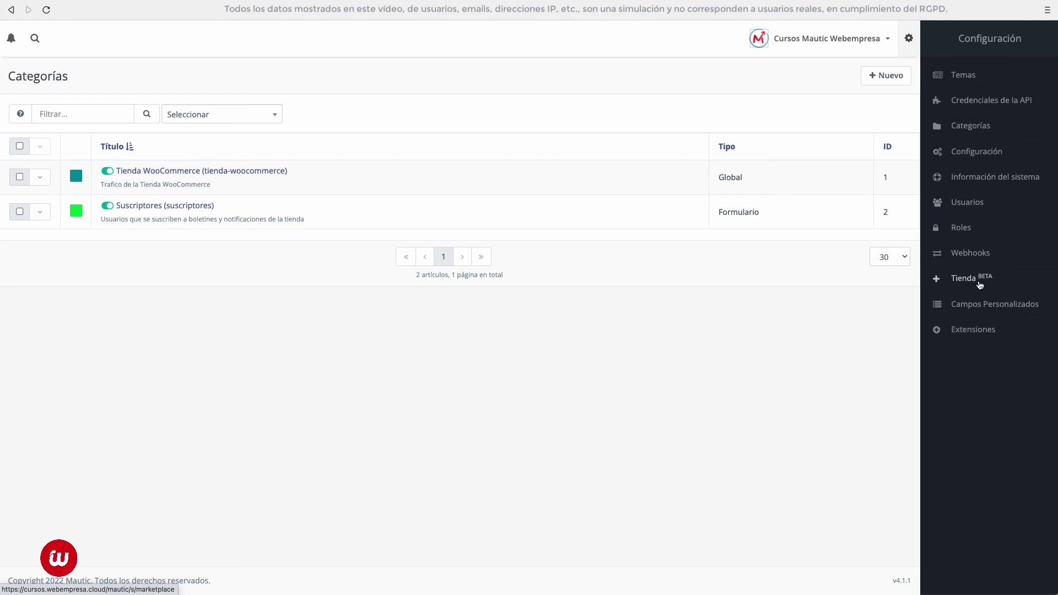
Open Campos Personalizados and look through the list of custom fields
{"action": "left_click", "coordinate": [970, 303]}
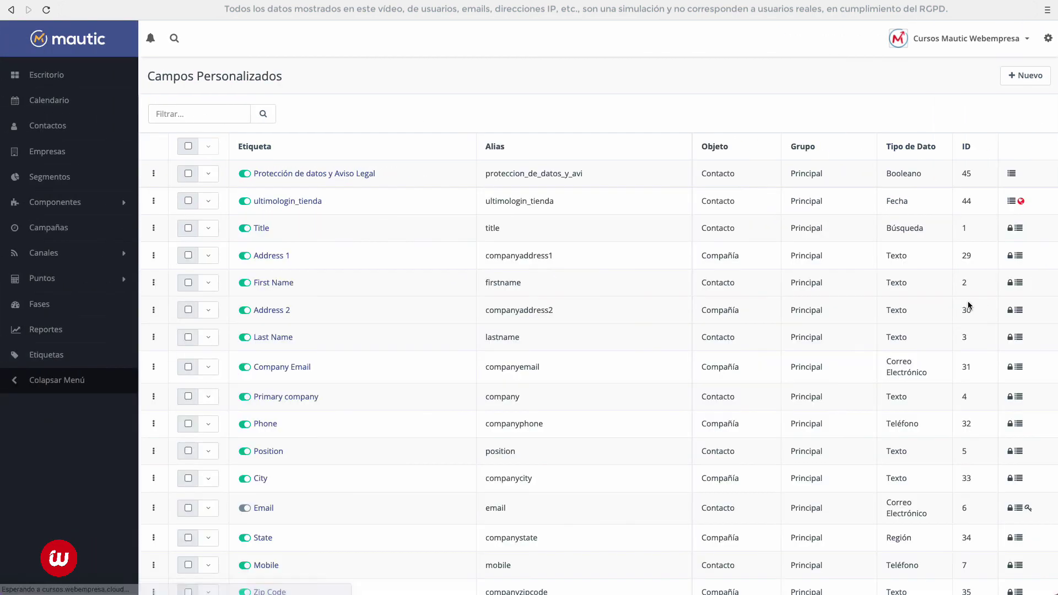
{"action": "scroll", "coordinate": [290, 144], "scroll_direction": "down", "scroll_amount": 1}
{"action": "scroll", "coordinate": [289, 150], "scroll_direction": "down", "scroll_amount": 8}
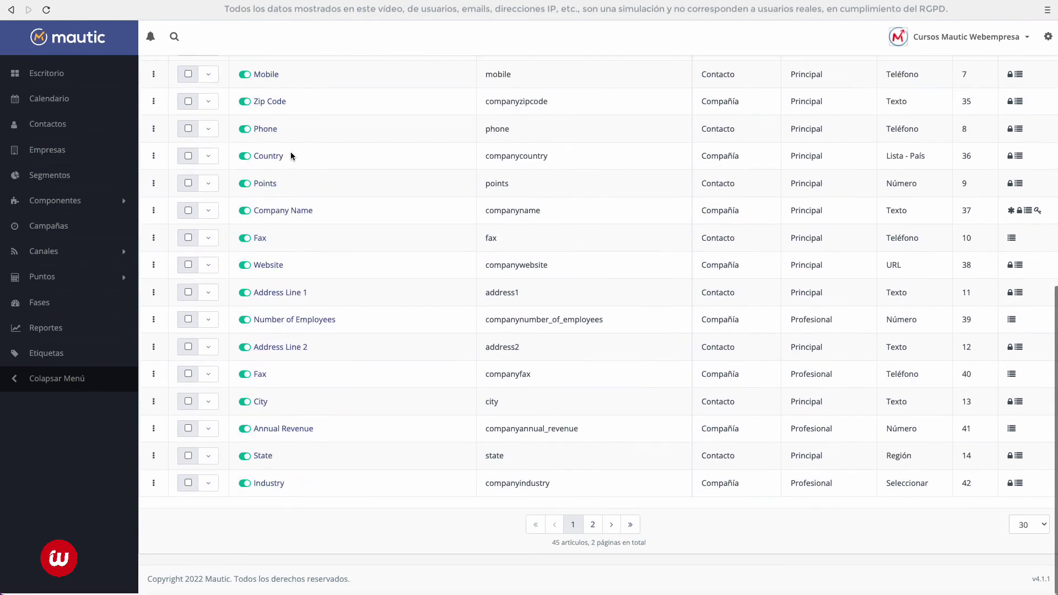
{"action": "scroll", "coordinate": [291, 157], "scroll_direction": "up", "scroll_amount": 9}
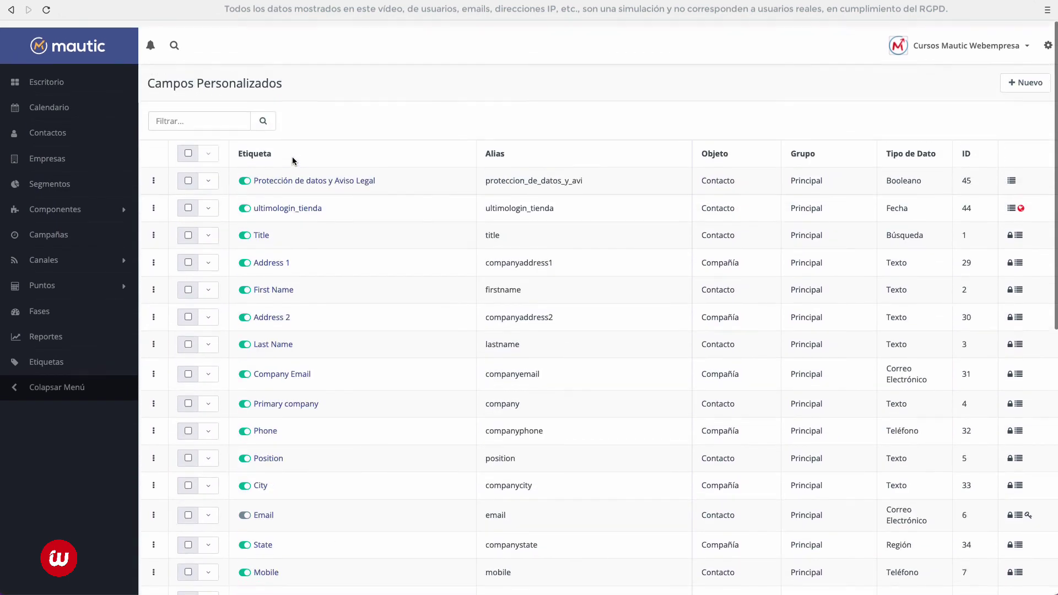